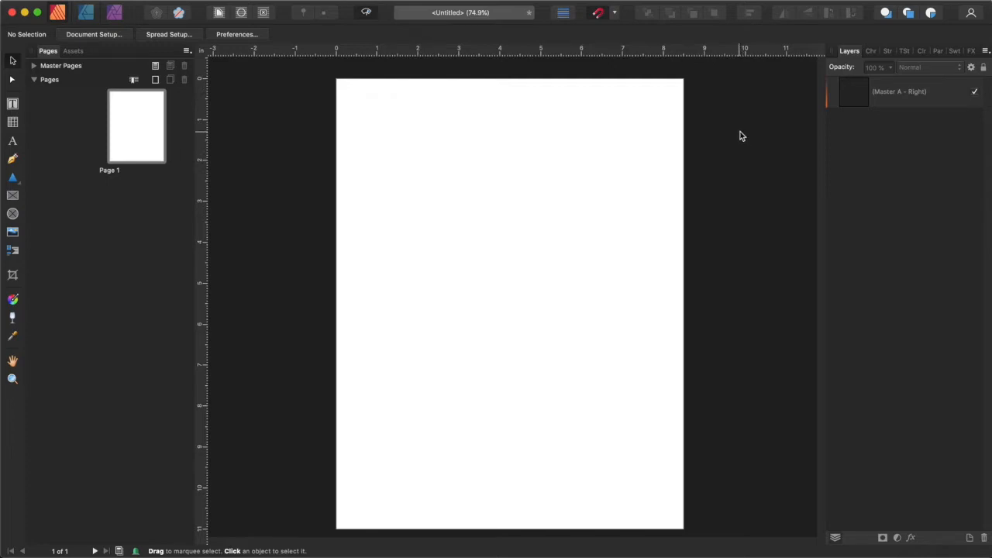
Create an artistic text reading SERMON near the top of the page.
click(13, 143)
drag(391, 114, 430, 158)
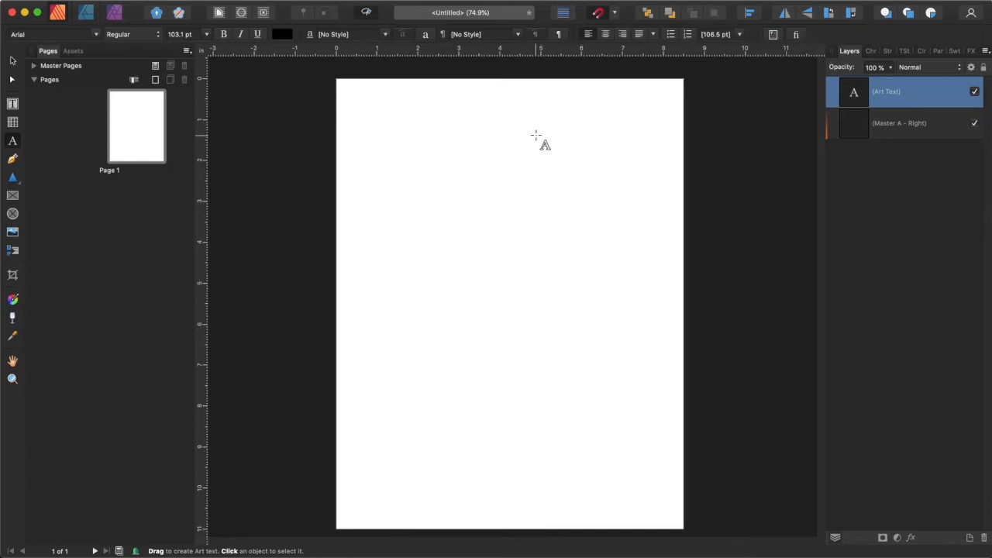
text(SERMON)
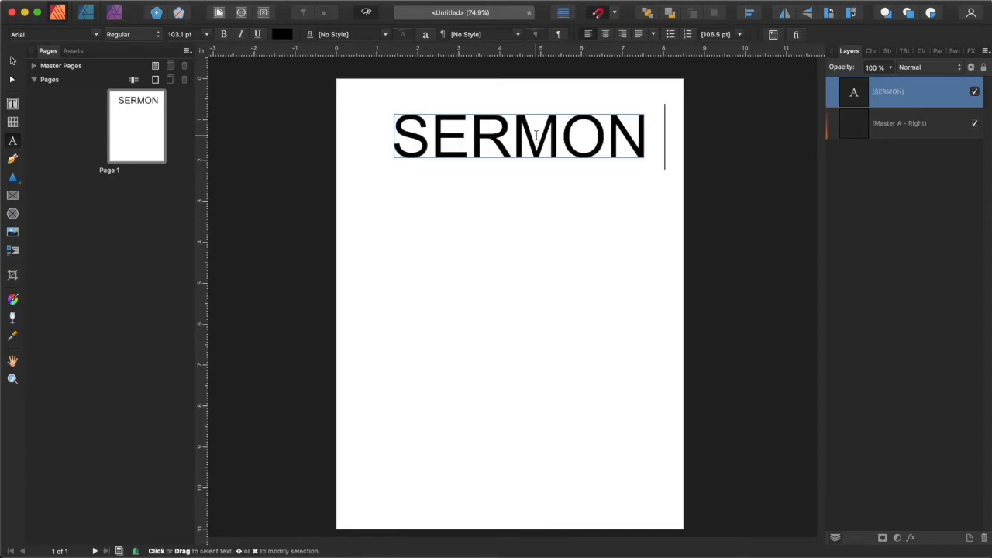
Reduce the title's font size and extend its text to read SERMON NOTES.
key(super+a)
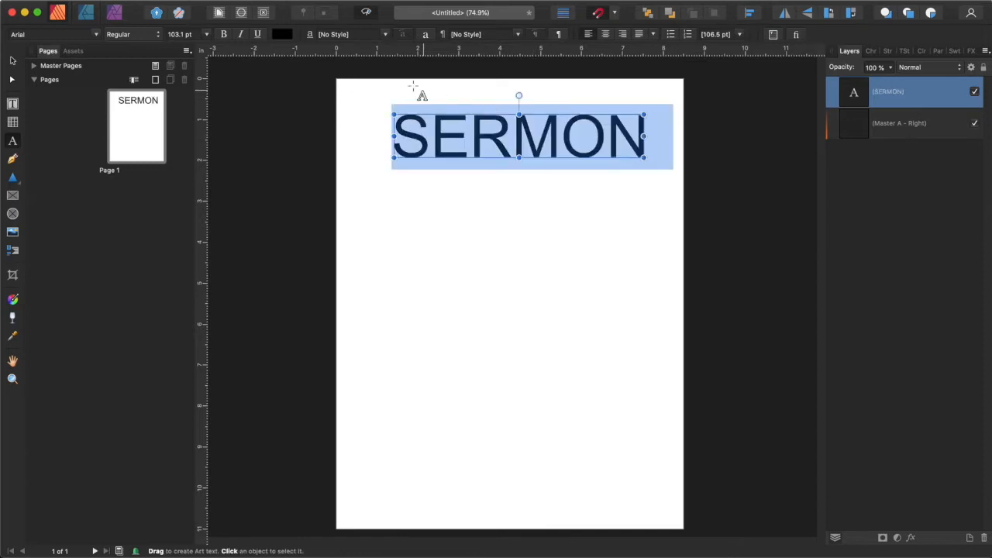
click(206, 36)
click(186, 245)
click(410, 153)
click(471, 153)
text(NOTES)
Move the SERMON NOTES title to the top centre of the page.
click(13, 61)
drag(502, 157, 566, 126)
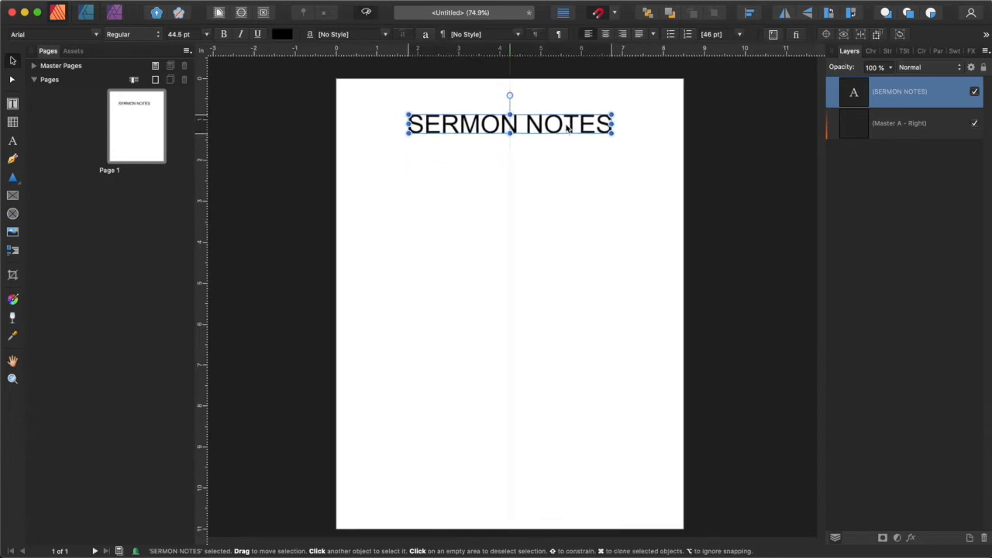
click(734, 140)
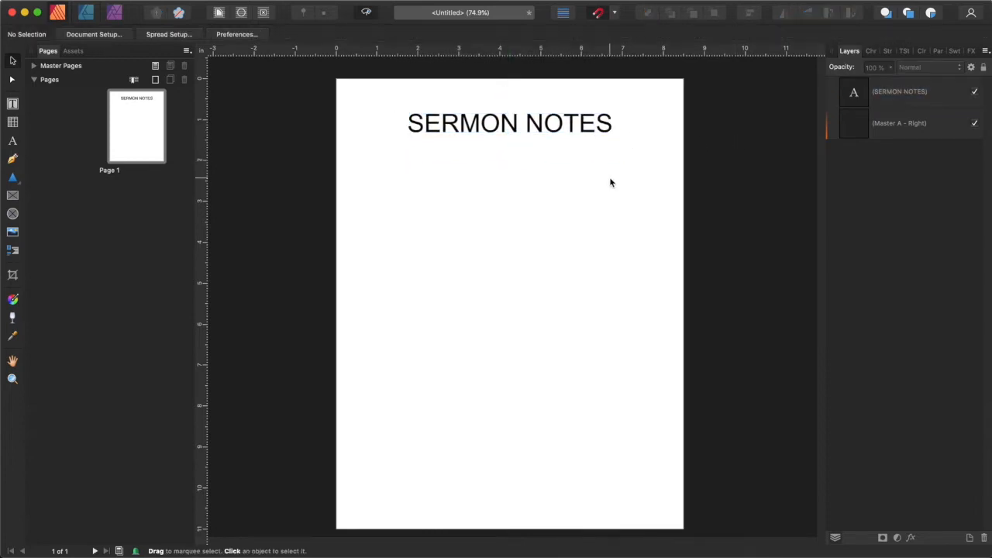
Add a NAME: text label at the left below the title.
click(13, 143)
drag(361, 149, 376, 156)
text(NAME:)
key(Escape)
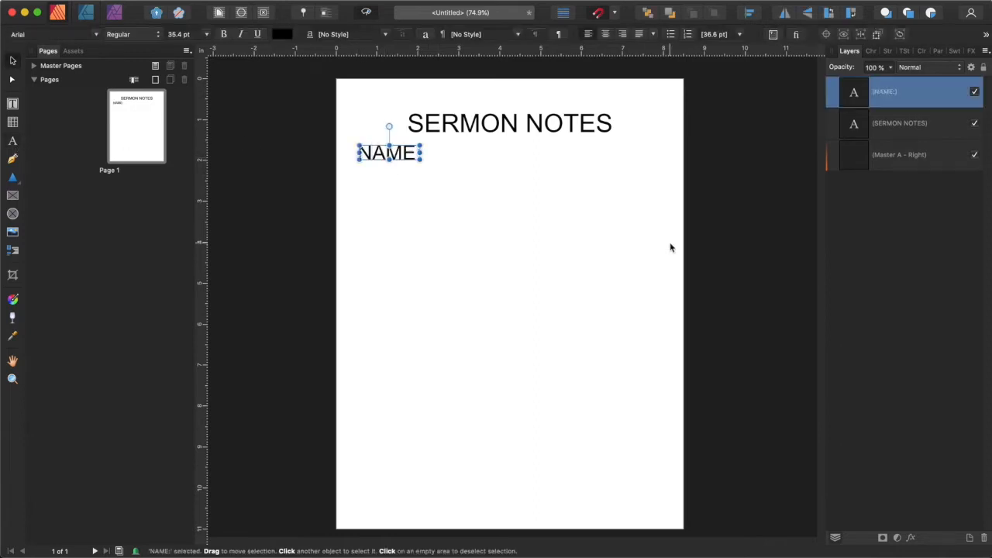
click(671, 248)
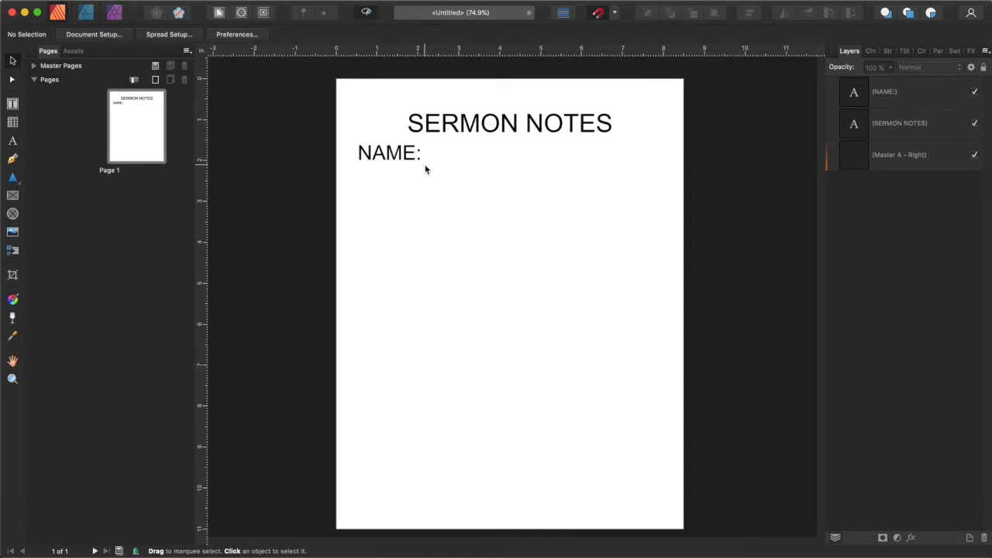
Duplicate the NAME: label just below it and change the copy's text to DATE:.
click(408, 161)
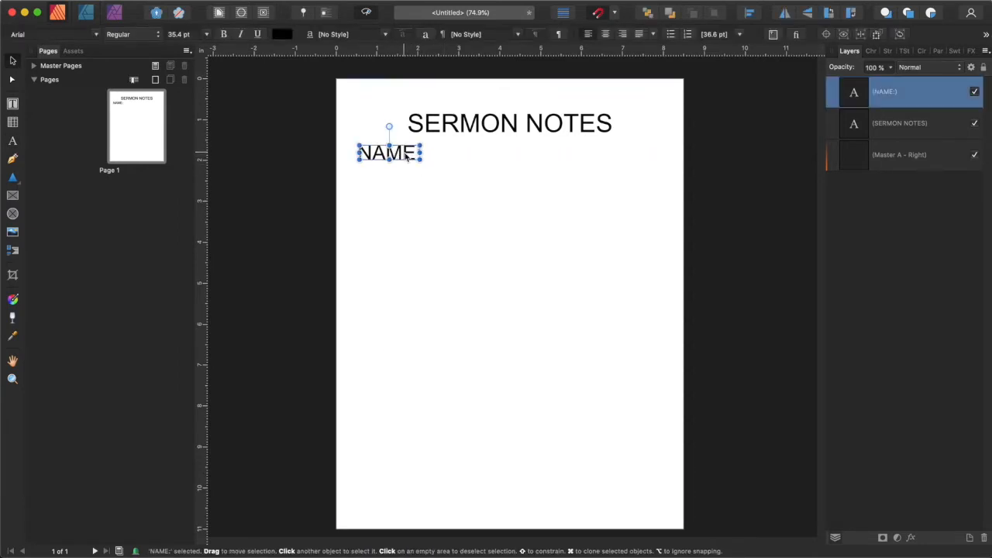
key(super+j)
drag(405, 150, 405, 175)
double_click(404, 175)
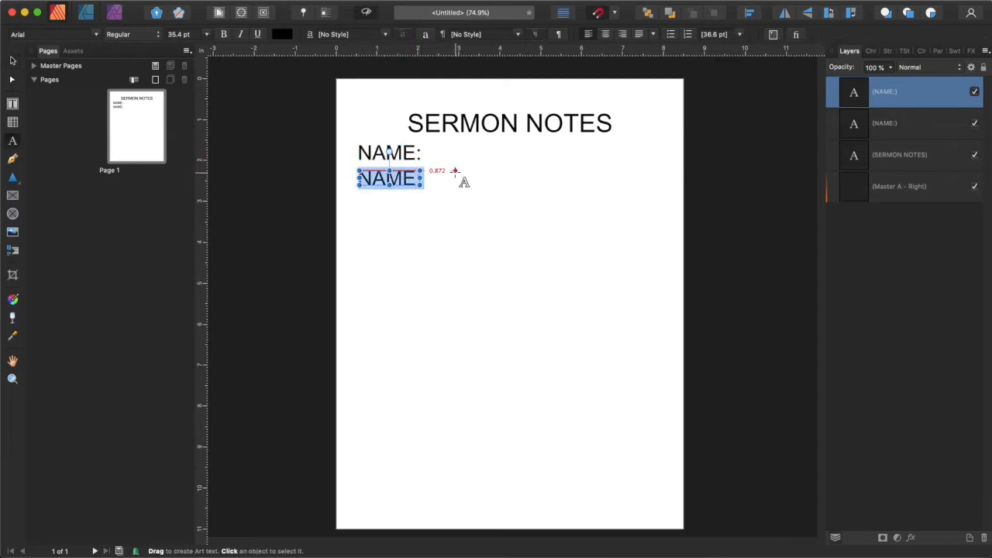
text(DATE:)
Duplicate the DATE: label below it and change the copy's text to SPEAKER:.
click(13, 60)
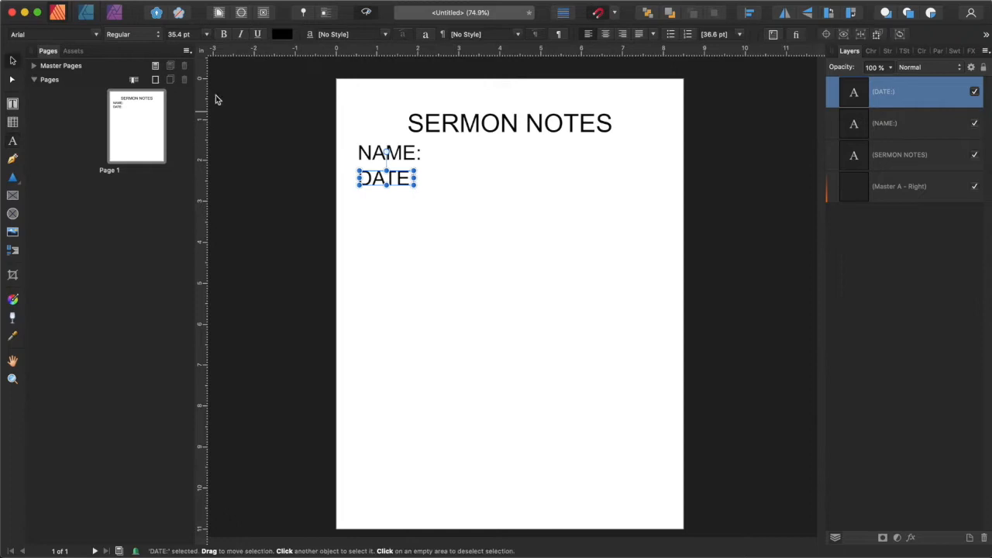
key(super+j)
drag(402, 179, 403, 208)
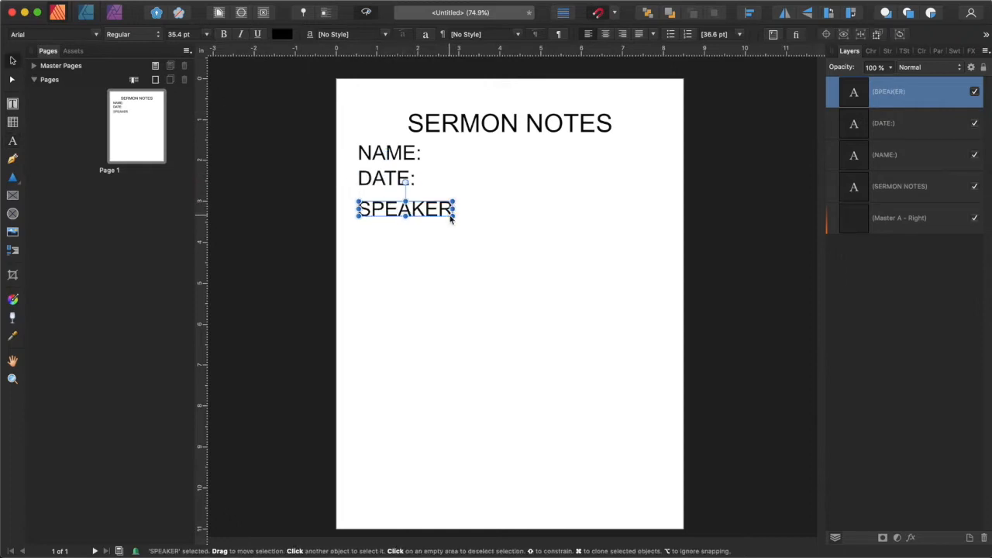
key(t)
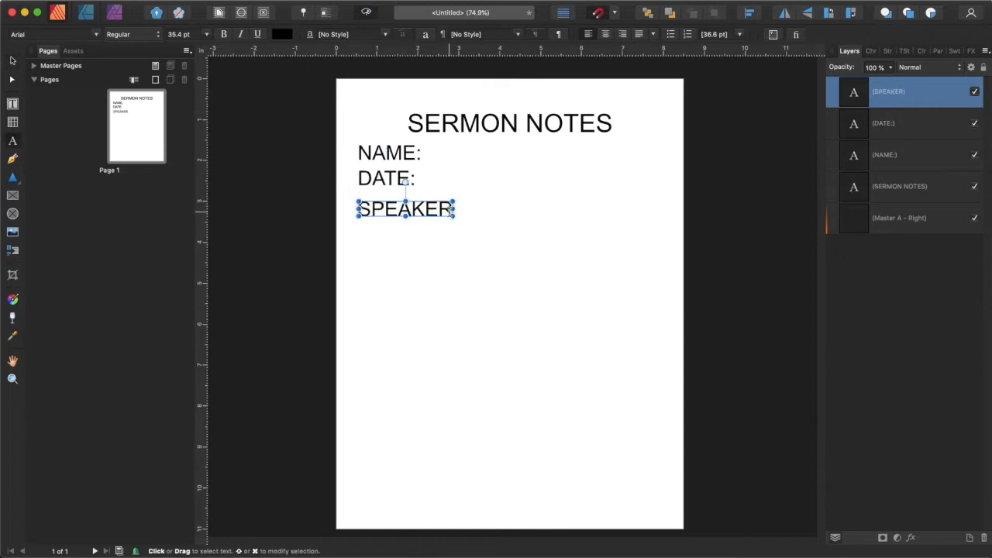
text(:)
key(Escape)
key(Escape)
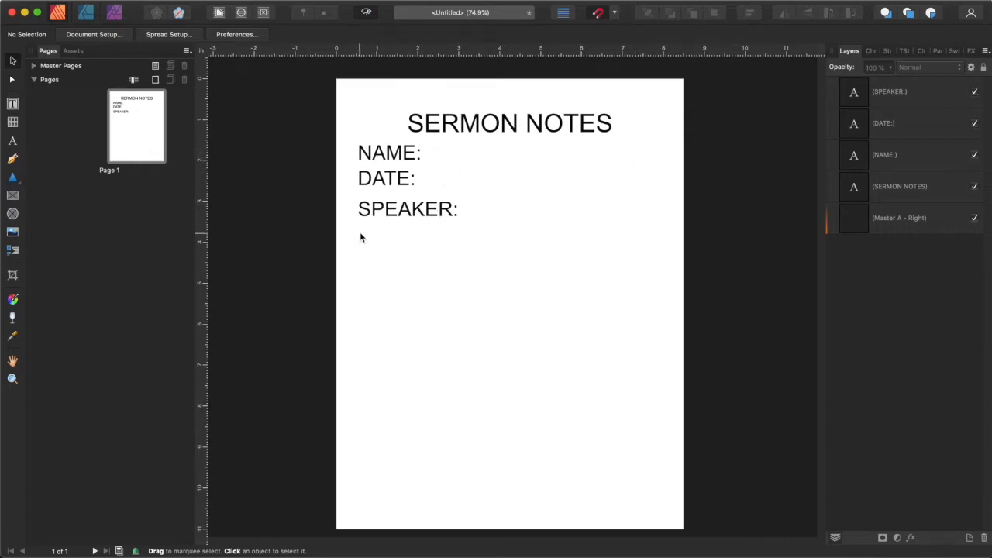
Duplicate the SPEAKER: label below it and change the copy's text to NOTES:.
click(433, 210)
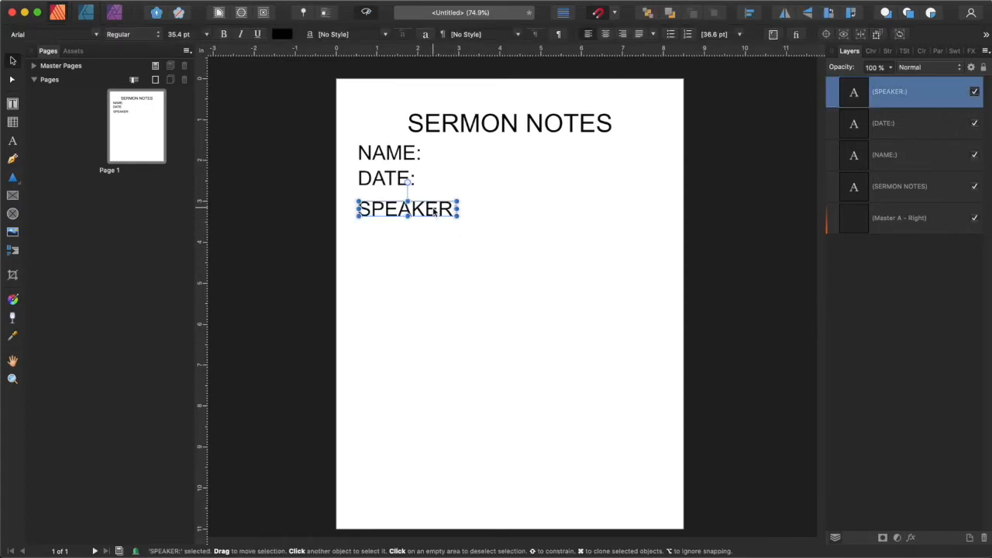
drag(434, 210, 434, 250)
double_click(434, 250)
key(super+a)
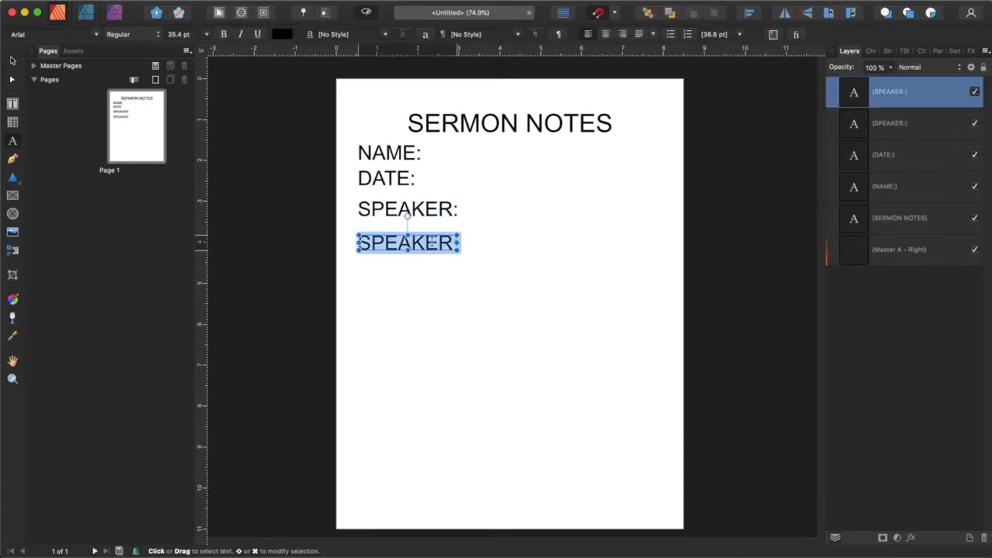
text(NOTES:)
key(Escape)
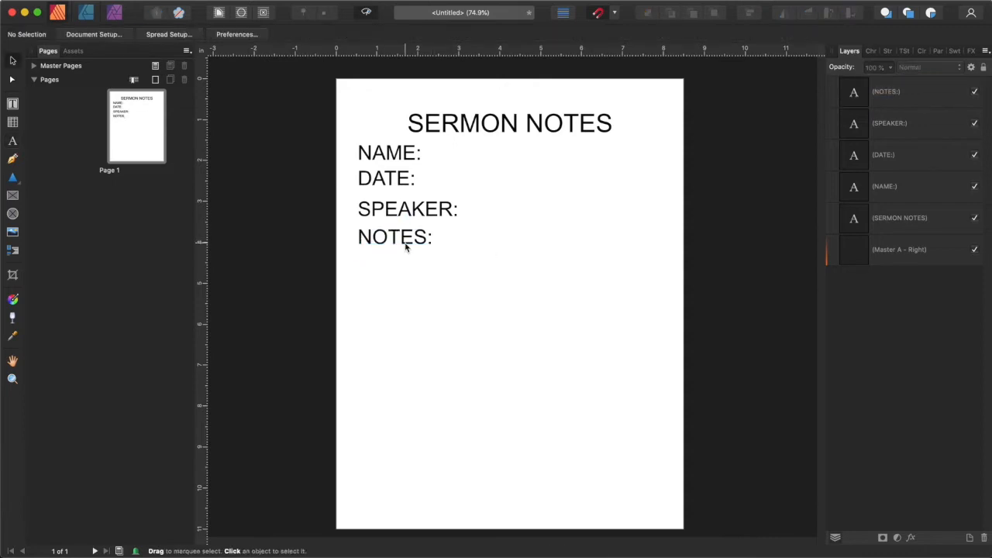
click(403, 242)
click(540, 277)
Draw a rectangle about 3.7 by 6 in below the NOTES: label on the left half of the page.
click(13, 180)
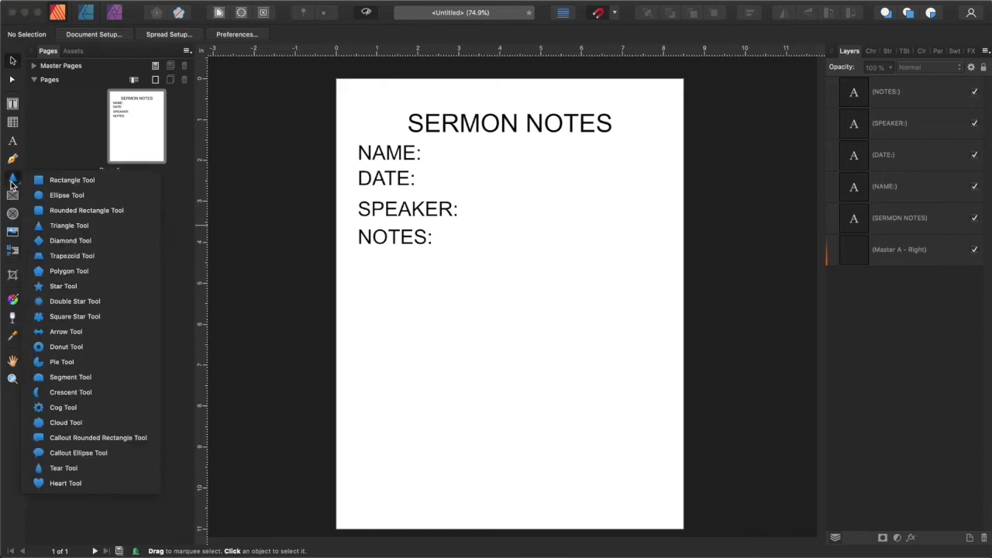
click(85, 180)
drag(358, 256, 510, 498)
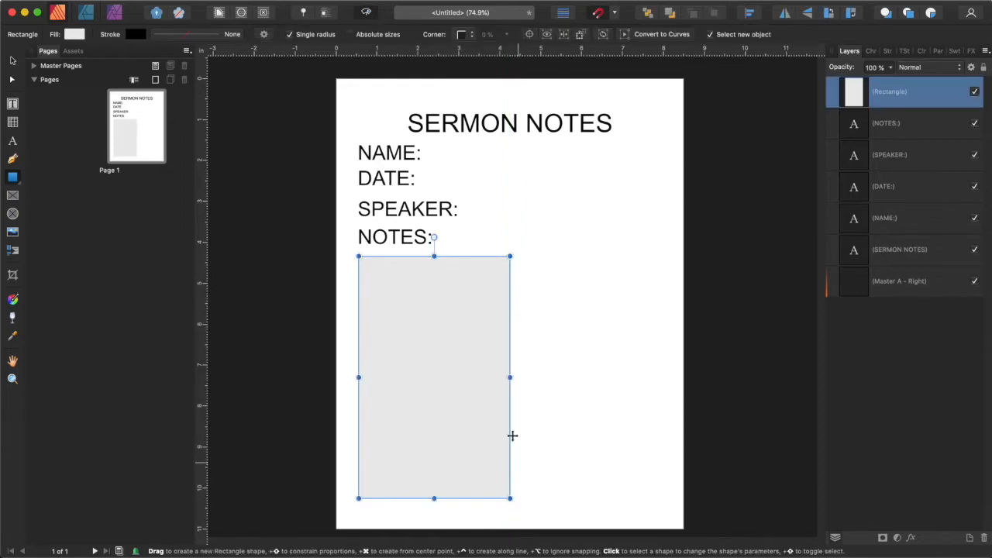
Make the rectangle's fill fully transparent and set its stroke colour to black.
click(16, 62)
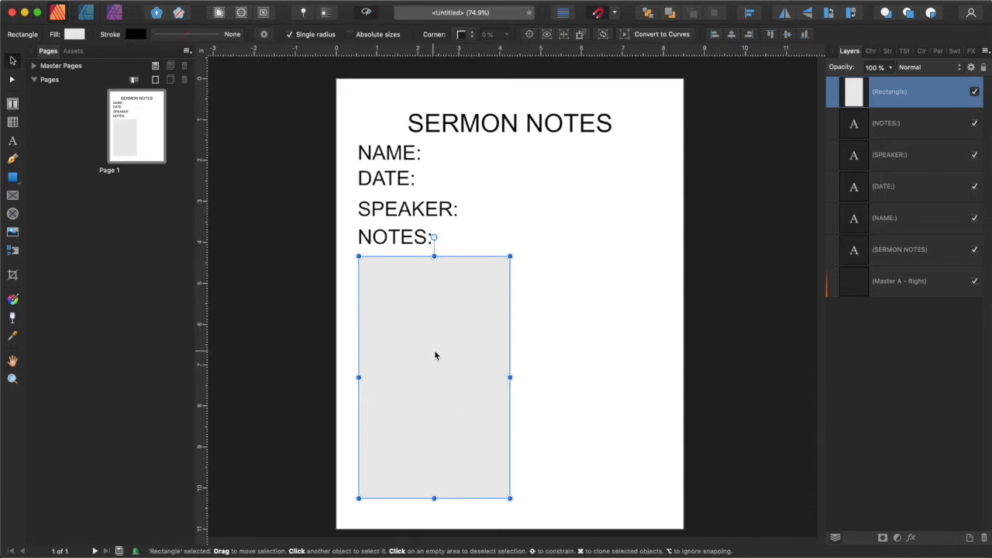
click(74, 35)
drag(168, 194, 93, 191)
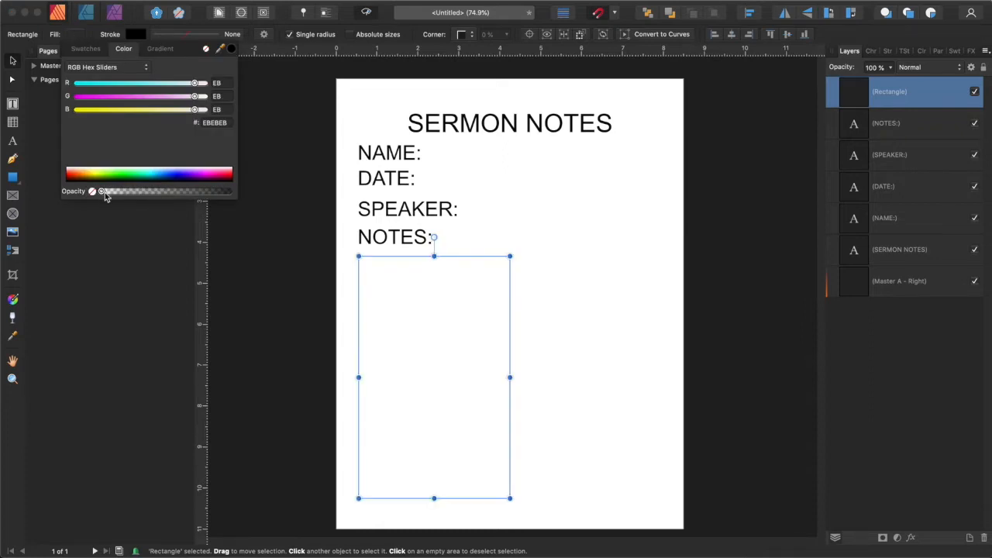
click(131, 37)
click(131, 37)
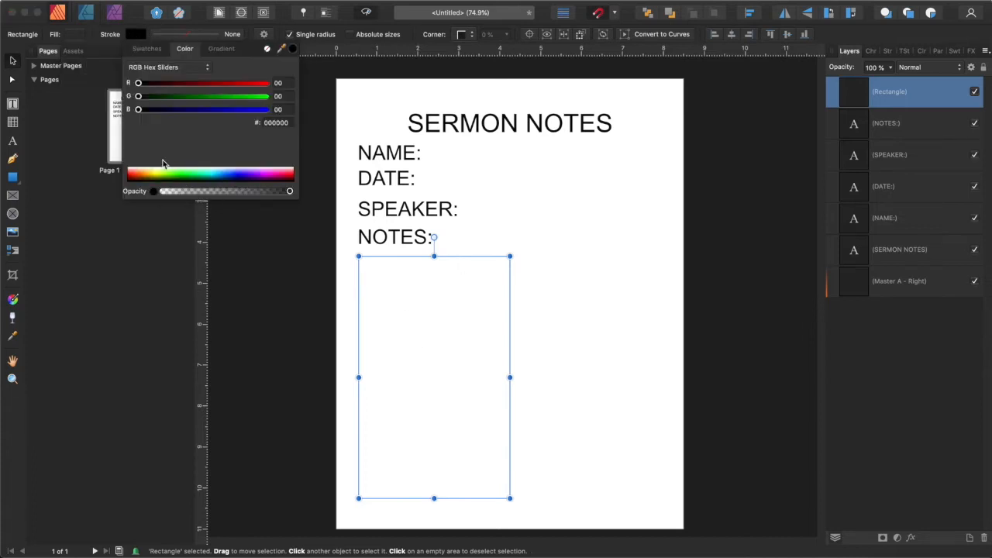
click(618, 379)
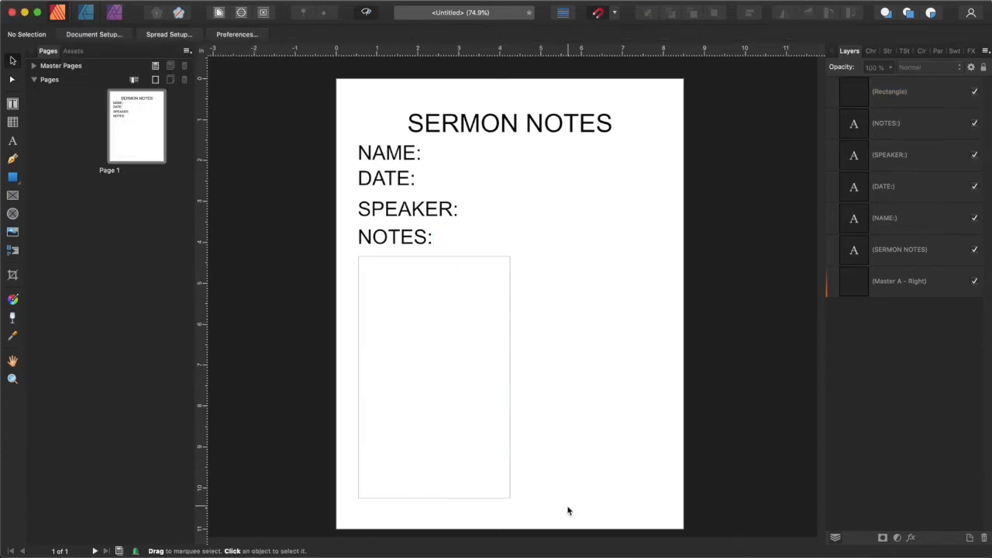
Set the rectangle's stroke width to 1.5 pt.
click(441, 334)
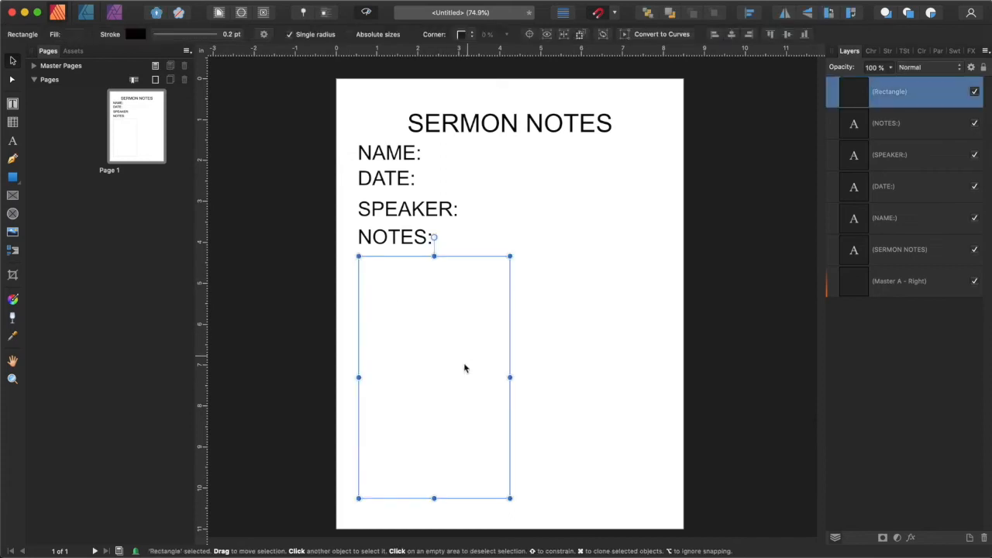
click(229, 39)
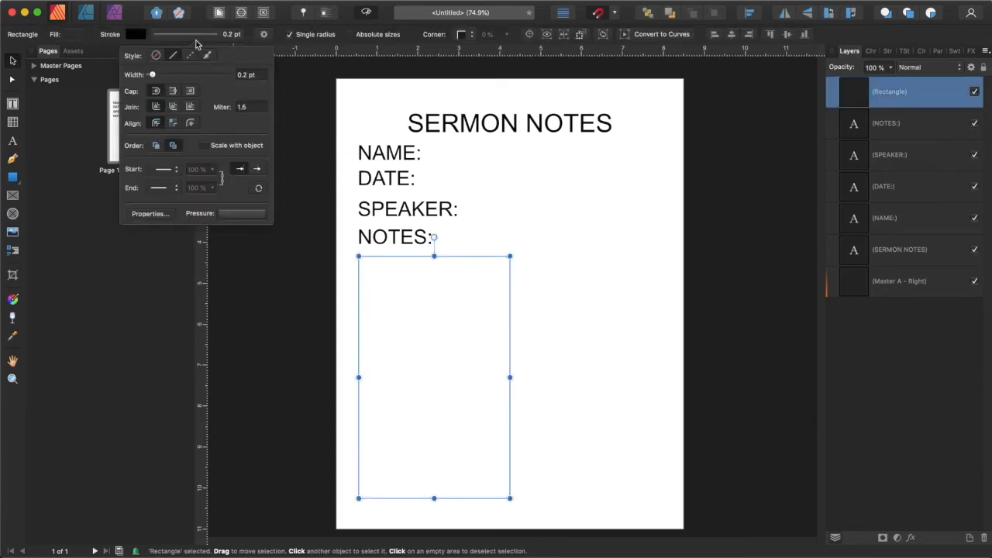
drag(153, 75, 167, 74)
click(342, 422)
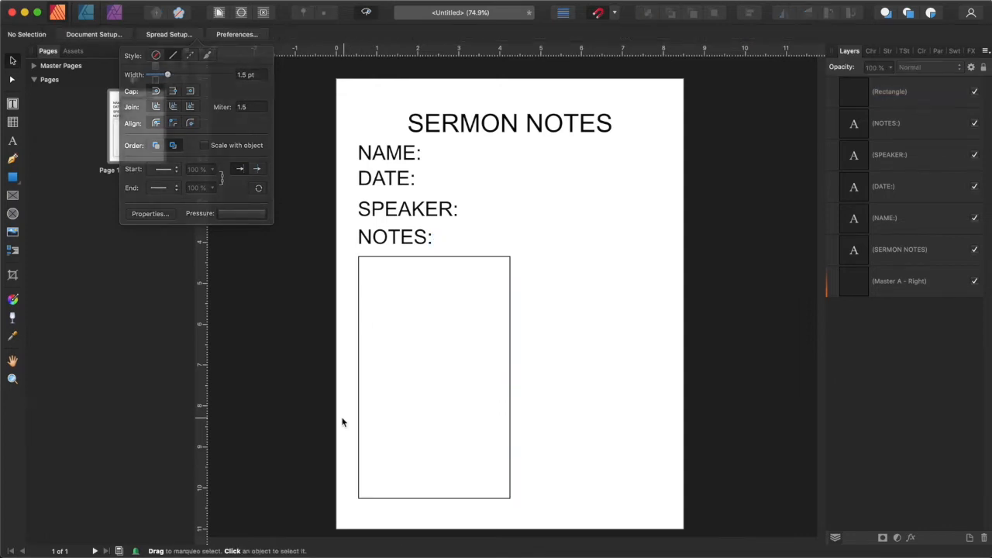
click(492, 326)
click(645, 296)
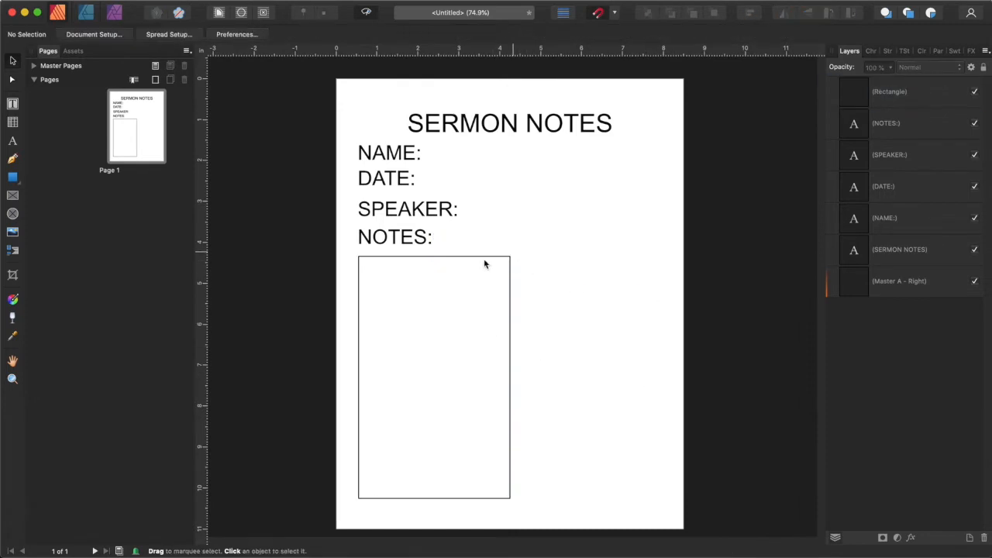
Change the rectangle to rounded corners with a corner radius of 3 %.
click(509, 304)
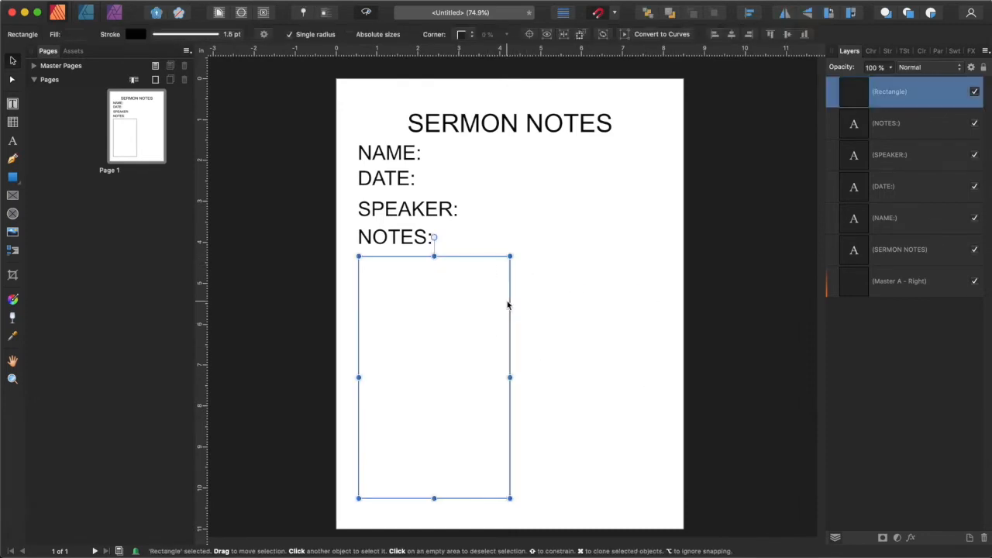
click(466, 36)
click(476, 49)
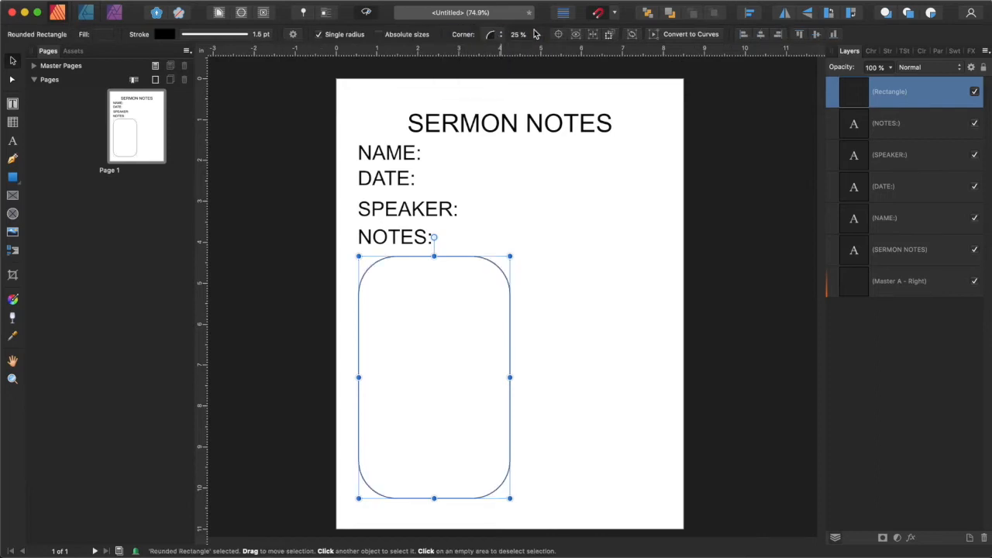
click(536, 35)
drag(533, 49, 518, 51)
click(536, 38)
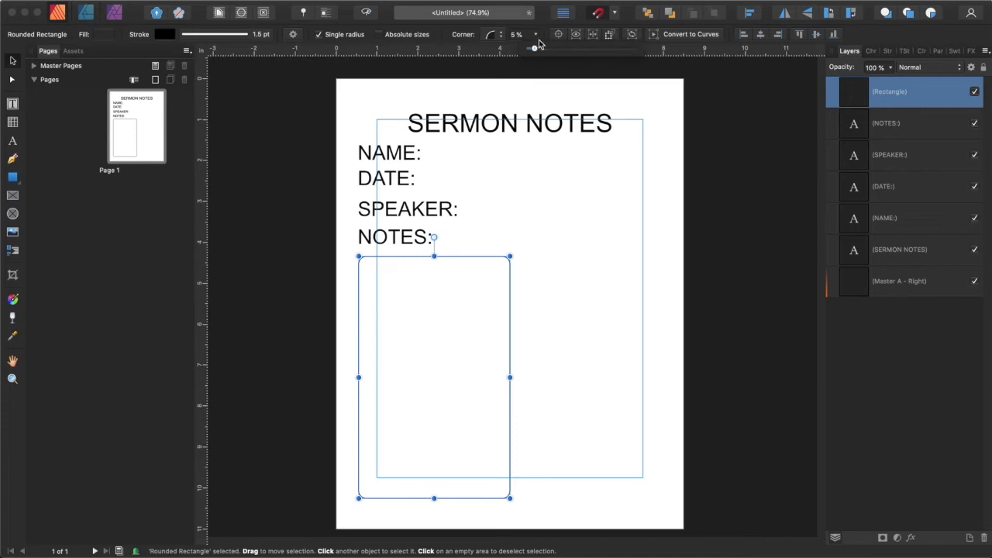
drag(533, 51, 530, 51)
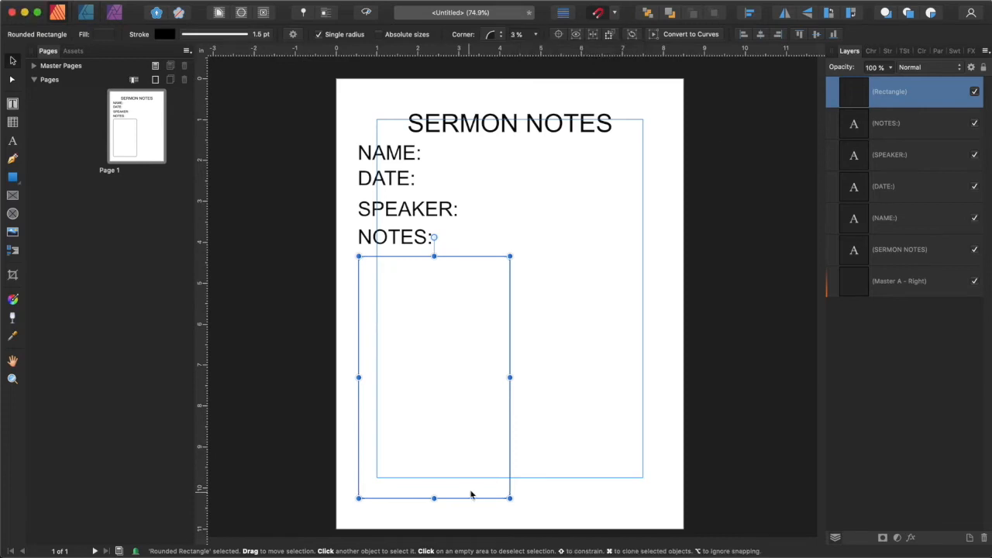
Reduce the rounded rectangle's stroke width to 1 pt.
click(232, 34)
drag(198, 75, 193, 76)
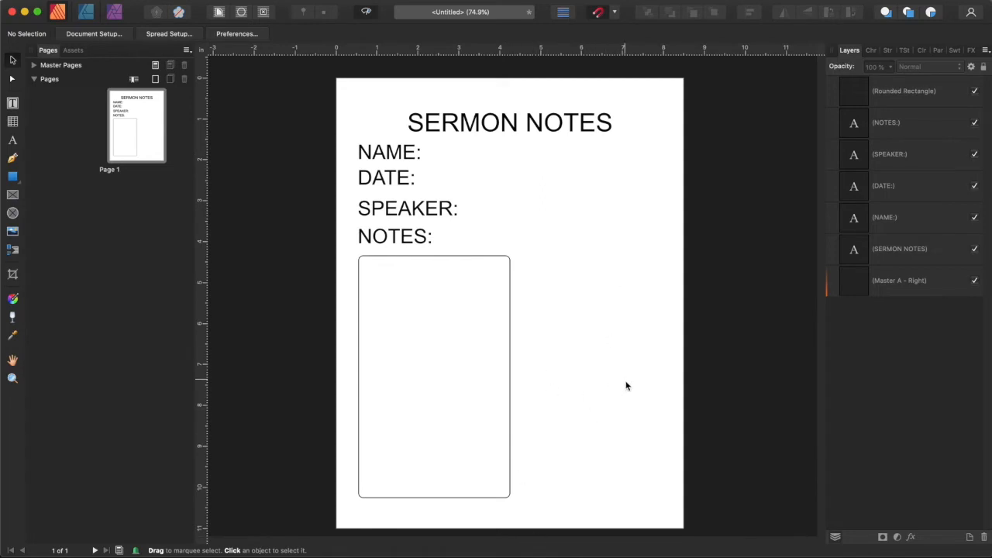
click(447, 371)
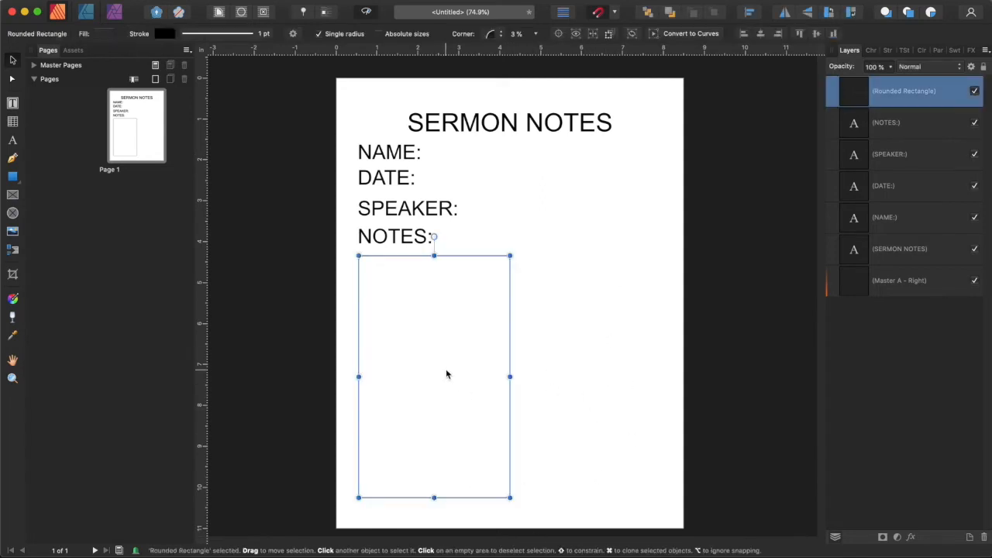
Duplicate the box into a shorter upper-right box beside it, then duplicate that box into the space below it.
key(super+j)
drag(427, 334, 563, 222)
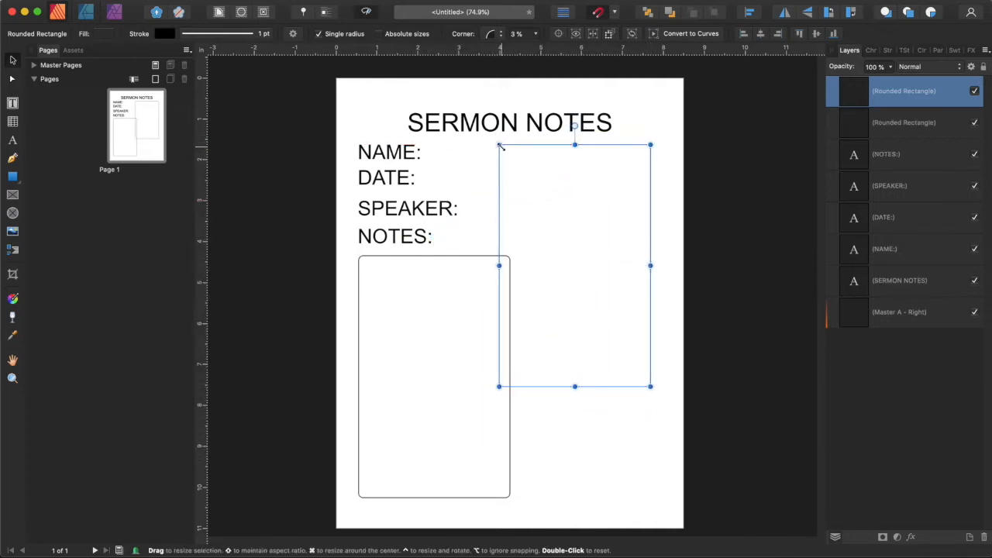
mouse_move(500, 146)
mouse_down()
mouse_move(526, 155)
mouse_move(511, 145)
mouse_up()
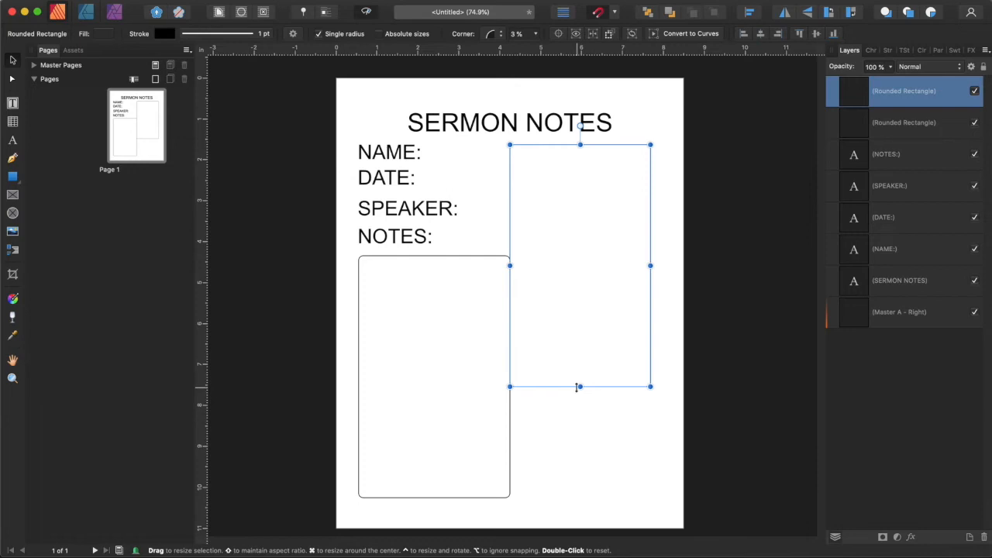
drag(580, 386, 580, 302)
key(super+j)
drag(611, 193, 609, 383)
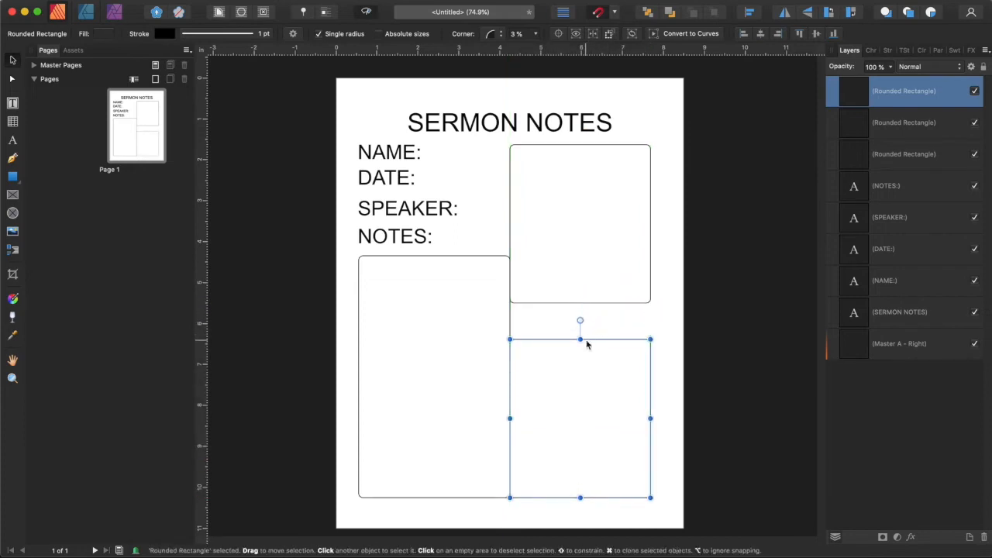
Raise the lower-right box's top edge closer to the upper-right box.
click(605, 283)
mouse_move(579, 303)
mouse_down()
mouse_move(581, 319)
mouse_move(581, 303)
mouse_up()
click(580, 338)
drag(580, 339, 581, 320)
click(741, 331)
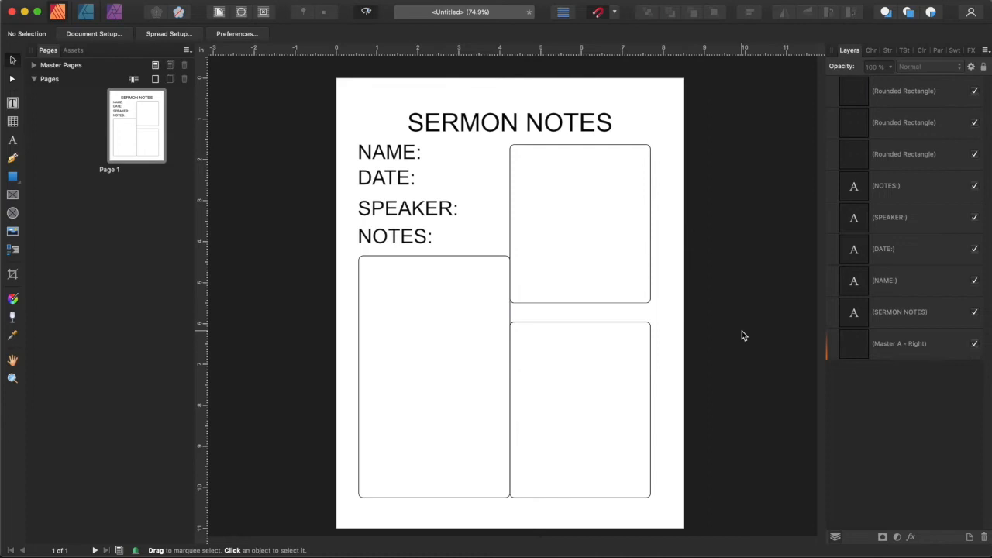
Narrow the tall notes box and move the left edges of both right-hand boxes to leave a gap between the columns.
click(510, 370)
drag(509, 377, 493, 376)
click(540, 224)
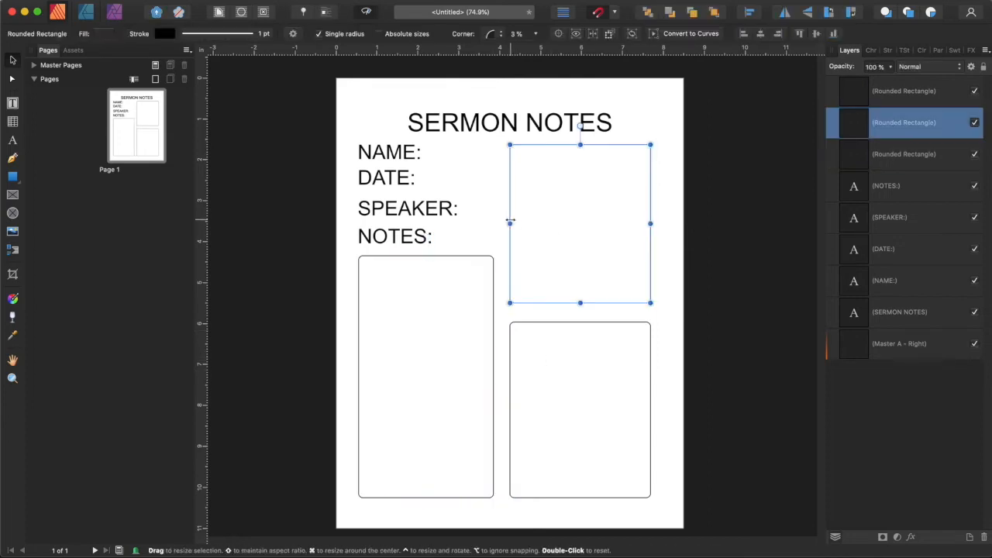
drag(515, 222, 519, 223)
click(524, 375)
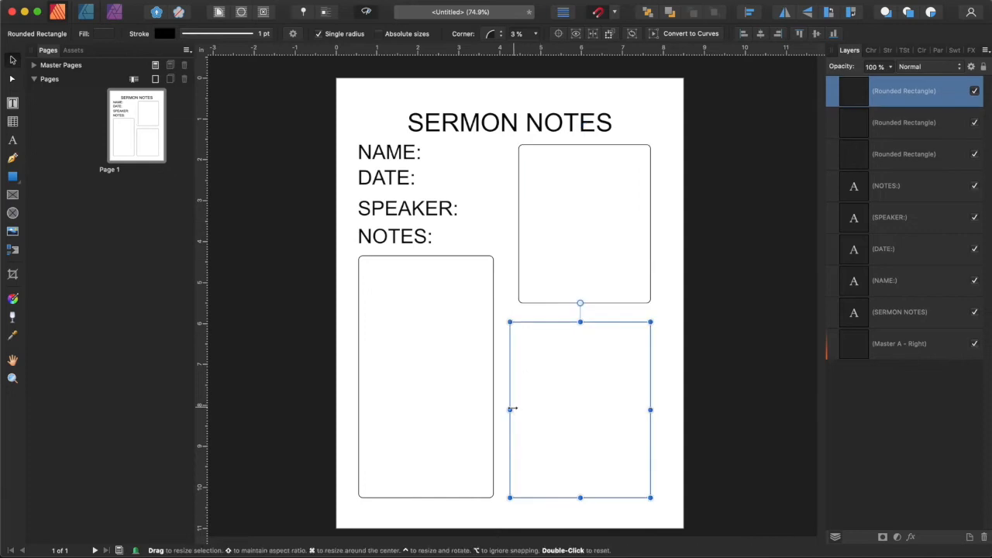
drag(510, 409, 519, 410)
click(770, 261)
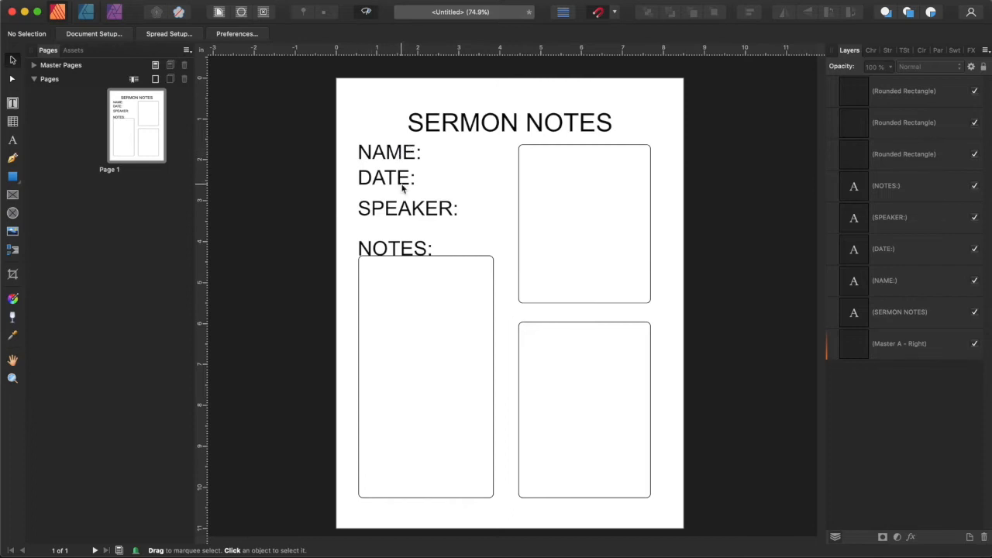
Duplicate the upper-right box and resize the copy into a small field box beside the NAME: label.
click(394, 153)
click(424, 150)
click(14, 177)
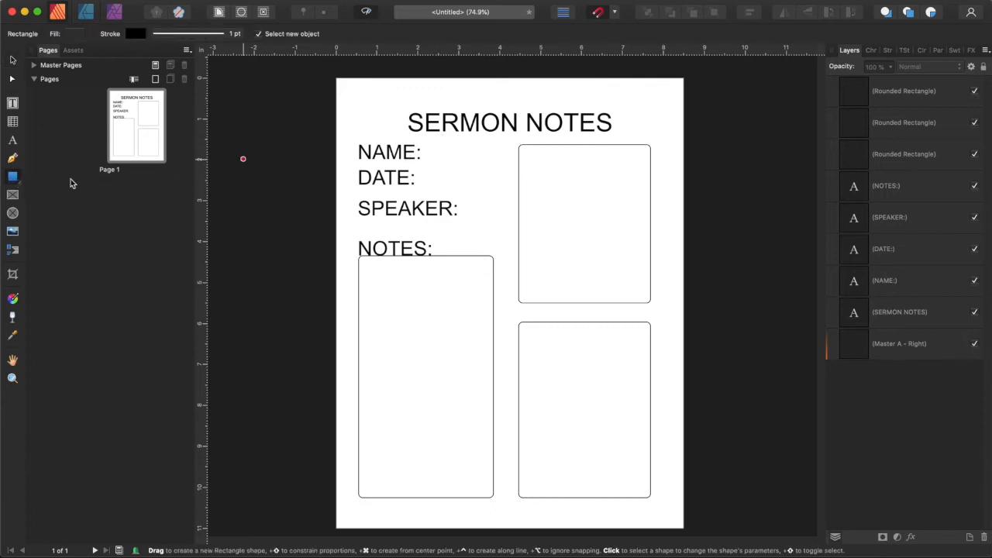
click(13, 59)
click(639, 246)
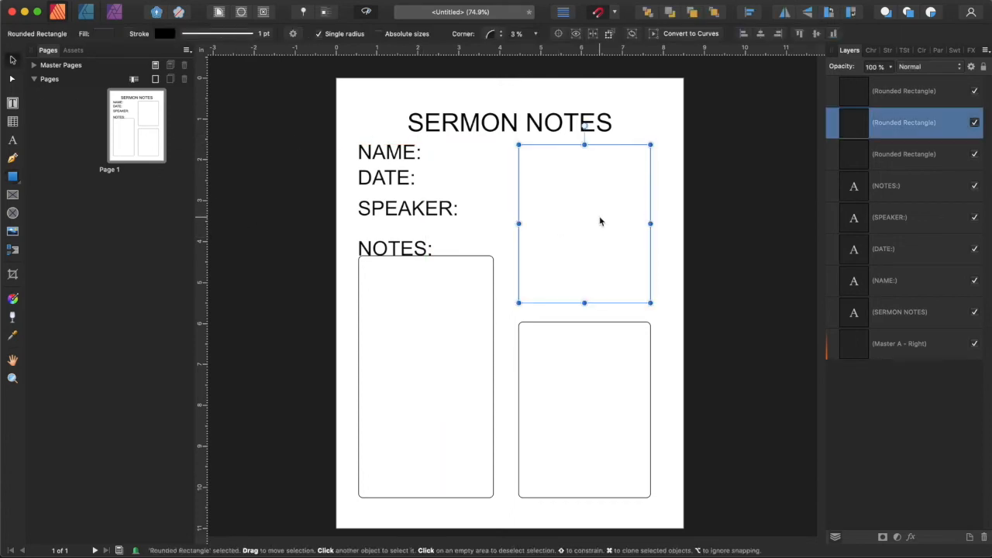
mouse_move(600, 221)
mouse_down()
mouse_move(473, 210)
mouse_move(507, 222)
mouse_up()
mouse_move(558, 301)
mouse_down()
mouse_move(520, 231)
mouse_move(510, 165)
mouse_up()
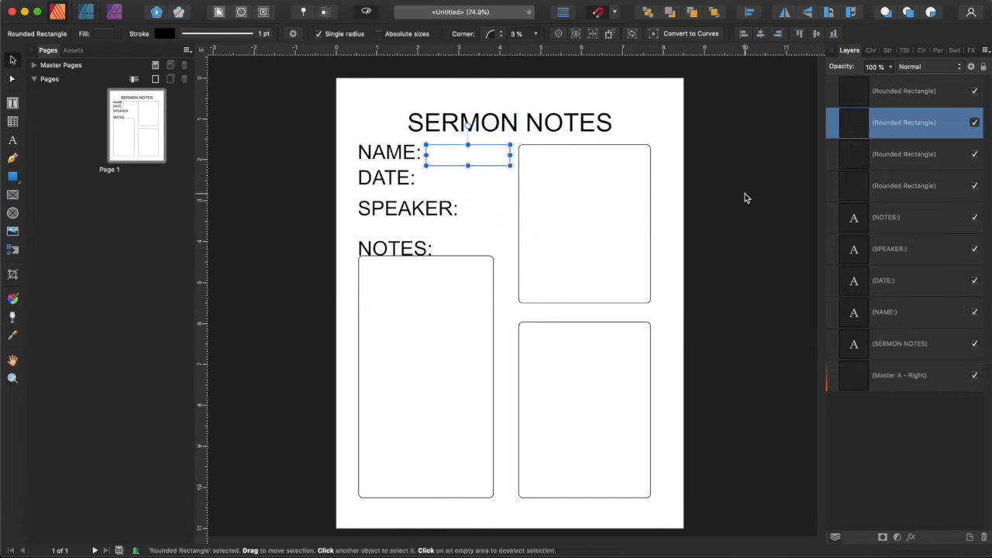
click(744, 195)
Duplicate the NAME field box twice to create field boxes for DATE and SPEAKER.
click(470, 151)
drag(482, 161, 483, 185)
drag(482, 185, 530, 216)
click(628, 222)
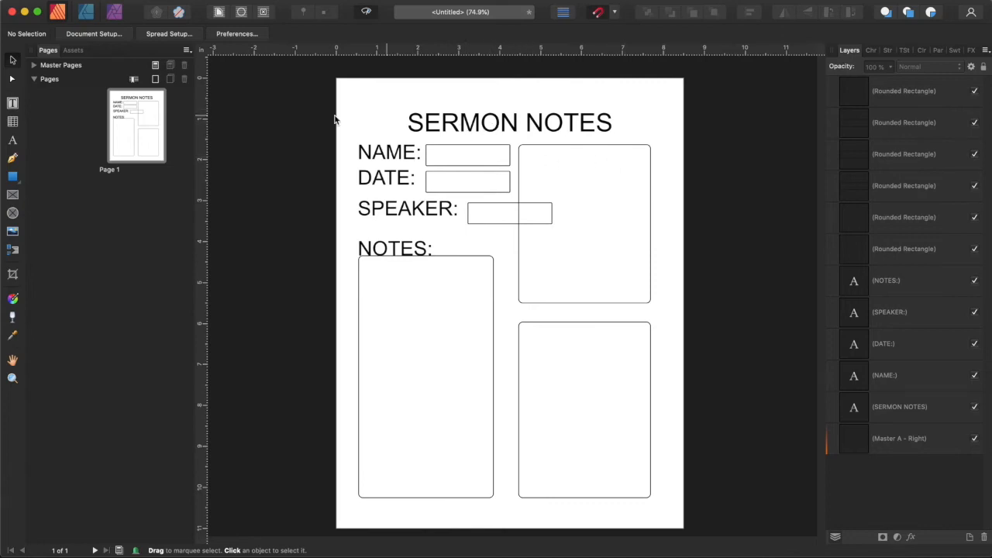
Set the SERMON NOTES title to 36 pt and reposition it at the top of the page.
click(542, 126)
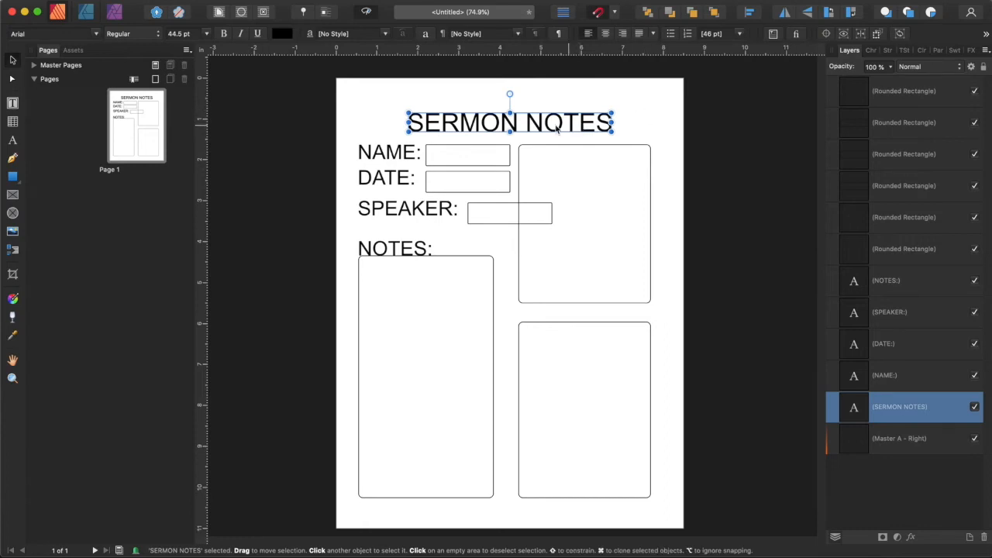
click(208, 34)
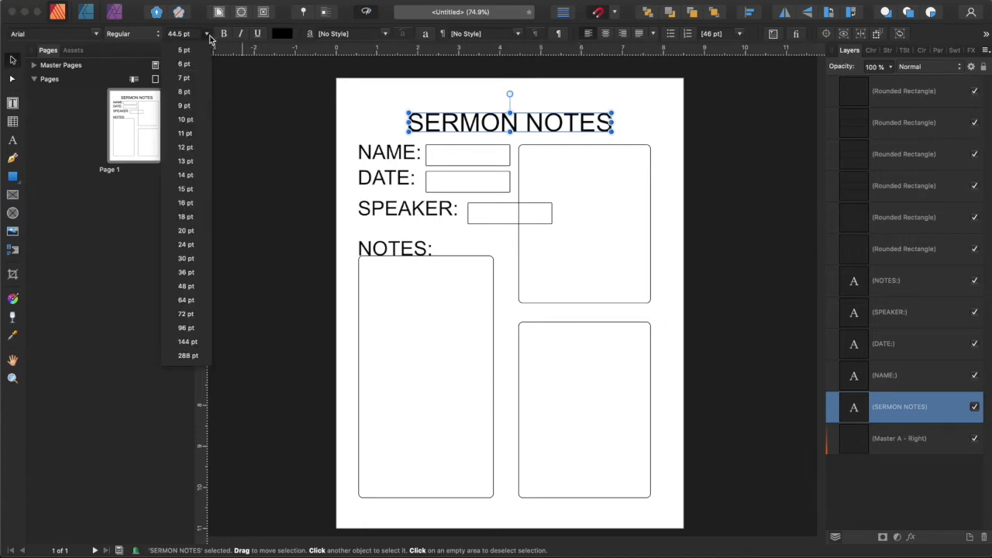
click(198, 277)
drag(557, 127, 576, 121)
Reduce the NAME: and DATE: labels to 16 pt and nudge them into place.
click(412, 156)
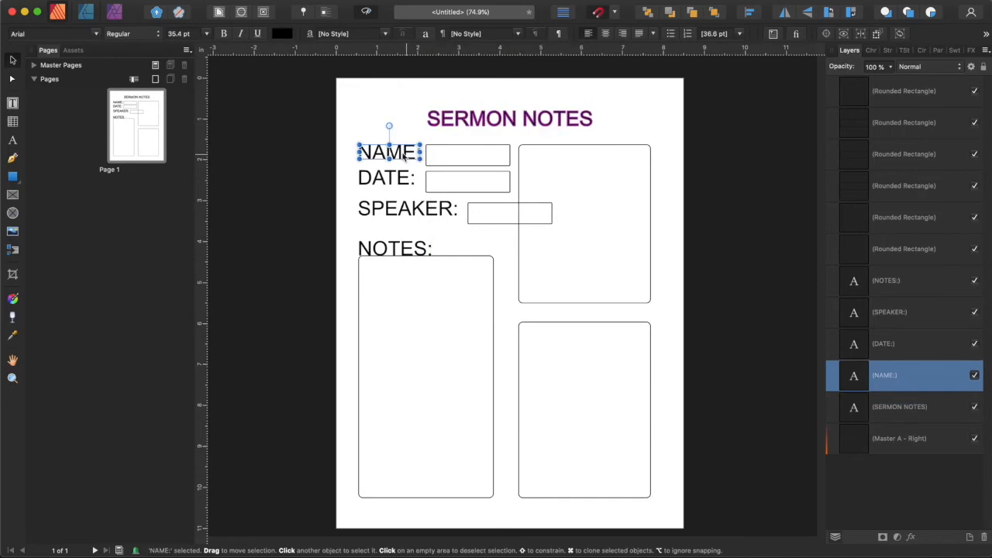
click(206, 34)
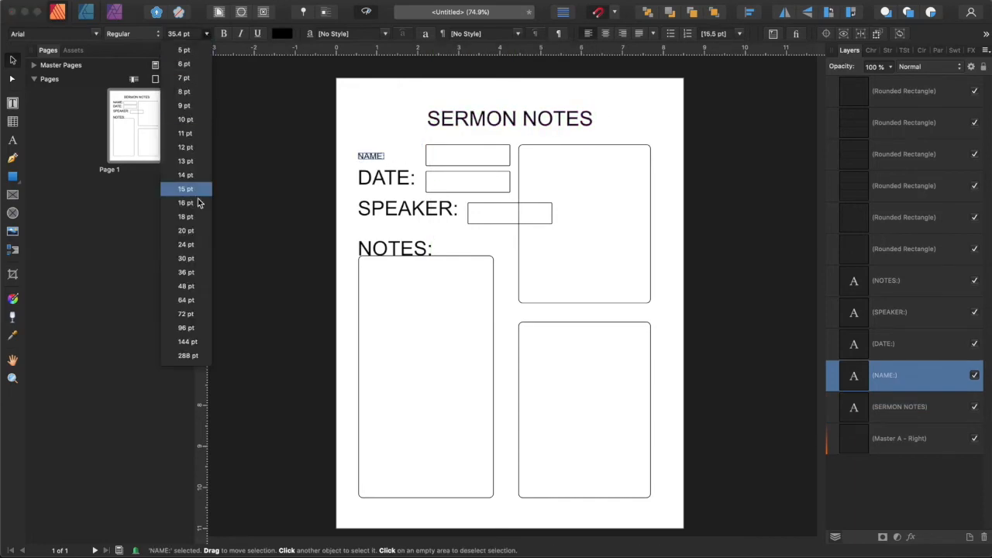
click(186, 203)
drag(377, 153, 377, 154)
click(383, 179)
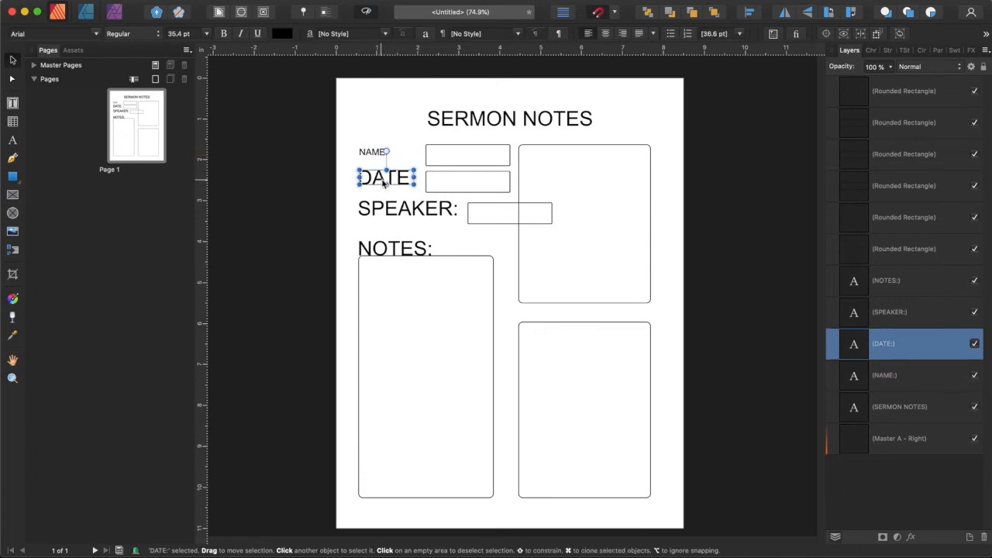
click(205, 34)
click(185, 188)
drag(379, 184, 380, 175)
Reduce the SPEAKER: and NOTES: labels to 16 pt and reposition them.
click(387, 210)
click(206, 34)
click(184, 188)
drag(389, 216, 393, 193)
drag(383, 154, 384, 156)
click(393, 250)
click(206, 34)
click(184, 188)
click(351, 249)
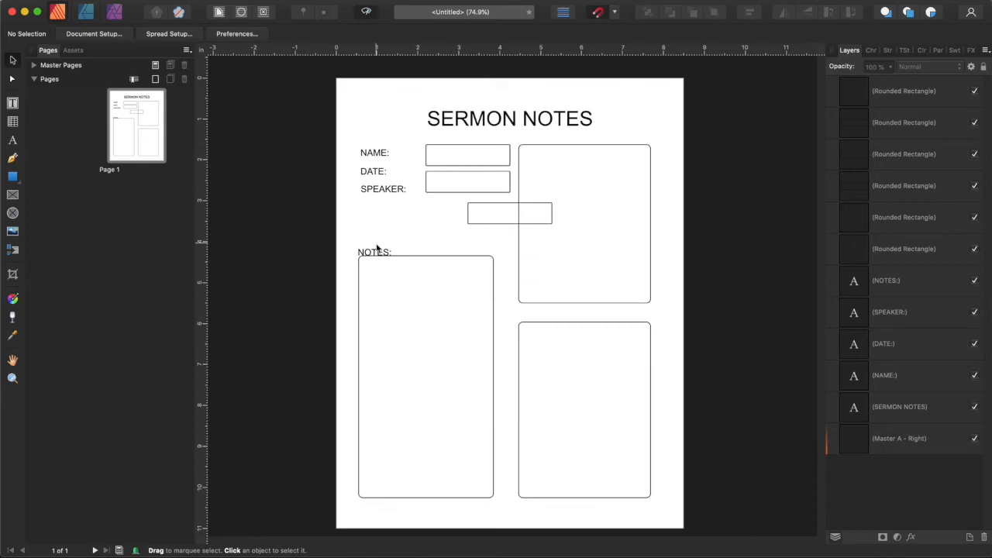
Move the NOTES: label and the tall notes box up beneath the SPEAKER: label.
drag(375, 255, 377, 215)
click(427, 312)
drag(414, 312, 419, 282)
Move the NAME field box left beside the NAME: label.
drag(472, 161, 446, 159)
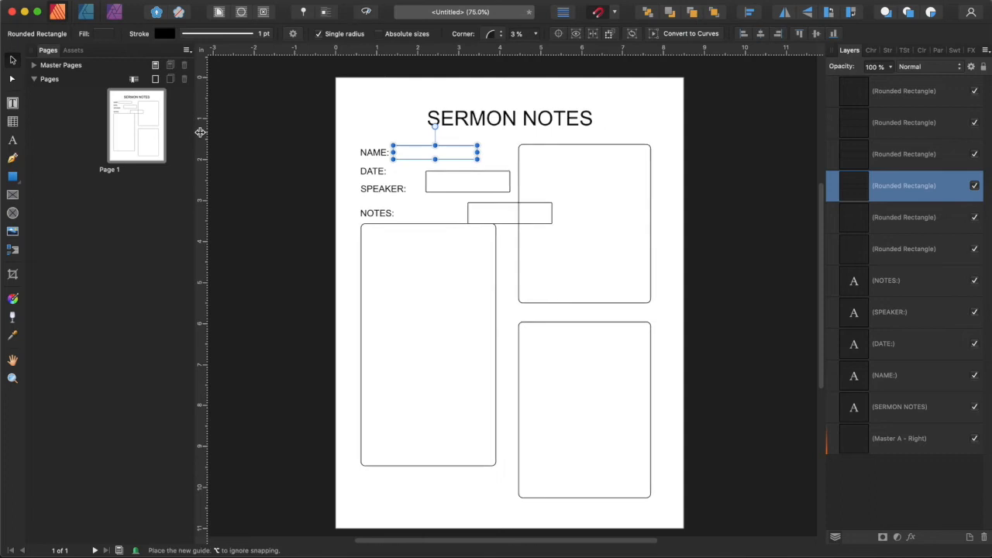
click(305, 152)
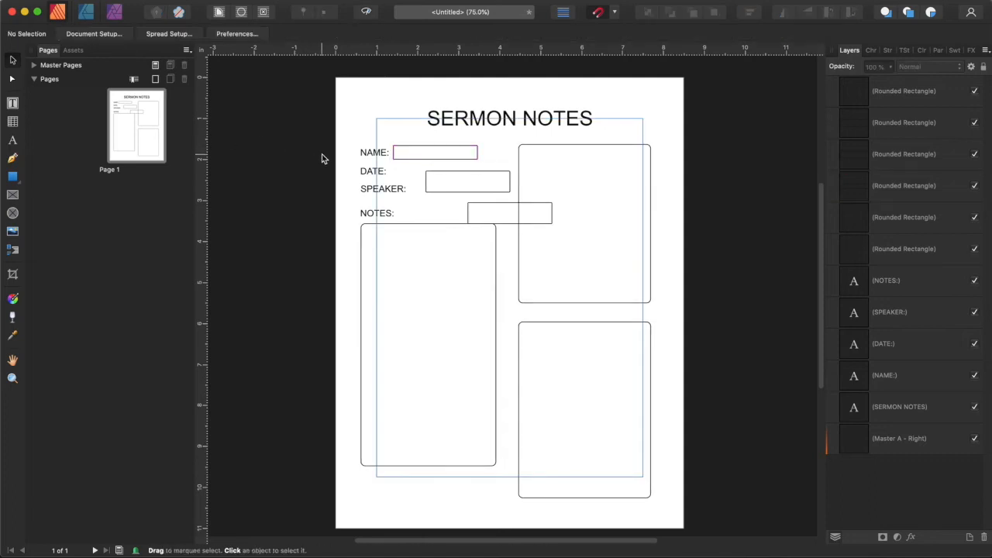
Reposition the DATE and SPEAKER field boxes beside their labels.
key(super+equal)
key(super+equal)
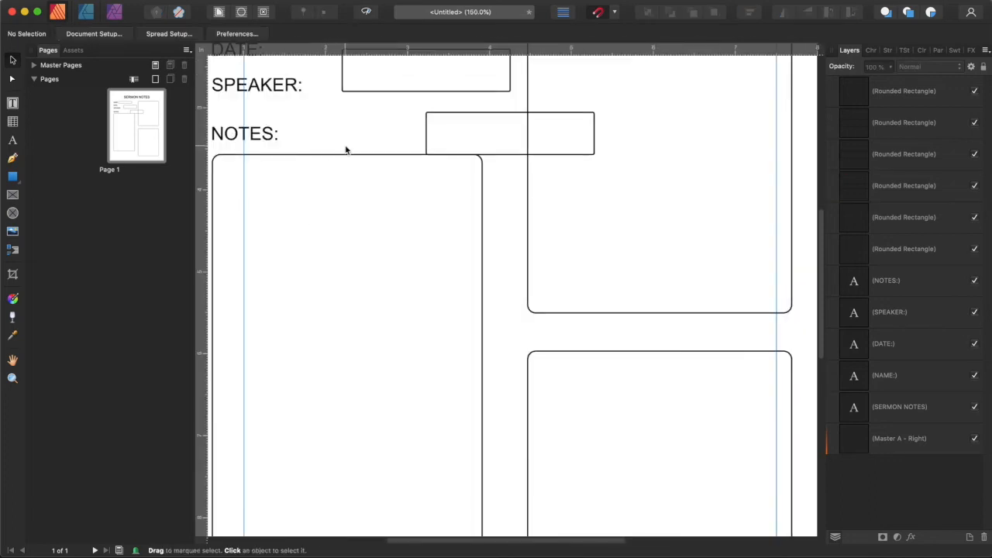
scroll(343, 148, up, 5)
scroll(543, 540, left, 5)
click(509, 288)
drag(509, 287, 456, 283)
drag(456, 284, 454, 270)
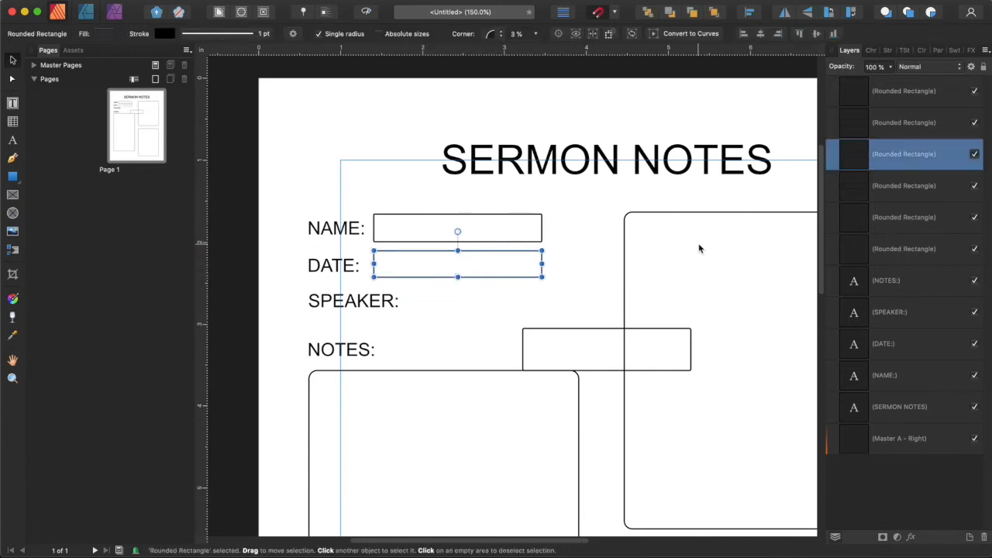
click(561, 265)
click(514, 267)
key(Delete)
click(501, 235)
drag(502, 234, 507, 266)
drag(434, 272, 465, 310)
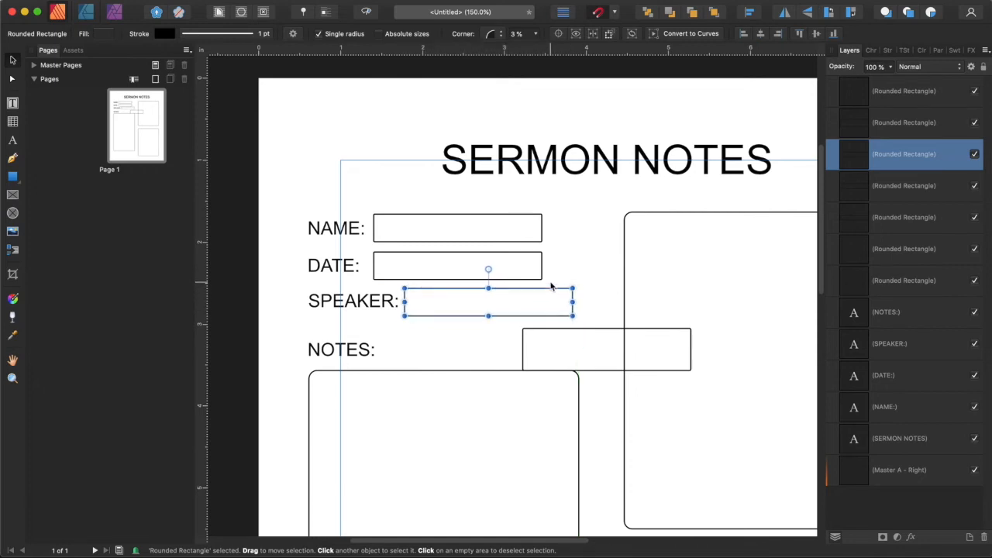
Widen the NAME and DATE field boxes to line up with the SPEAKER box's right edge.
click(536, 268)
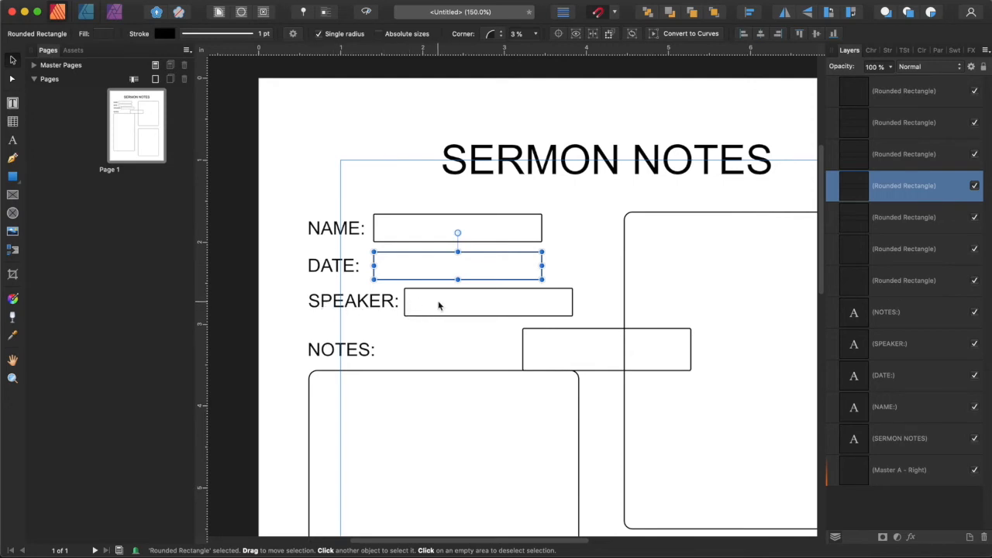
drag(541, 266, 572, 266)
click(527, 224)
drag(540, 227, 571, 227)
drag(486, 311, 487, 309)
drag(327, 306, 326, 306)
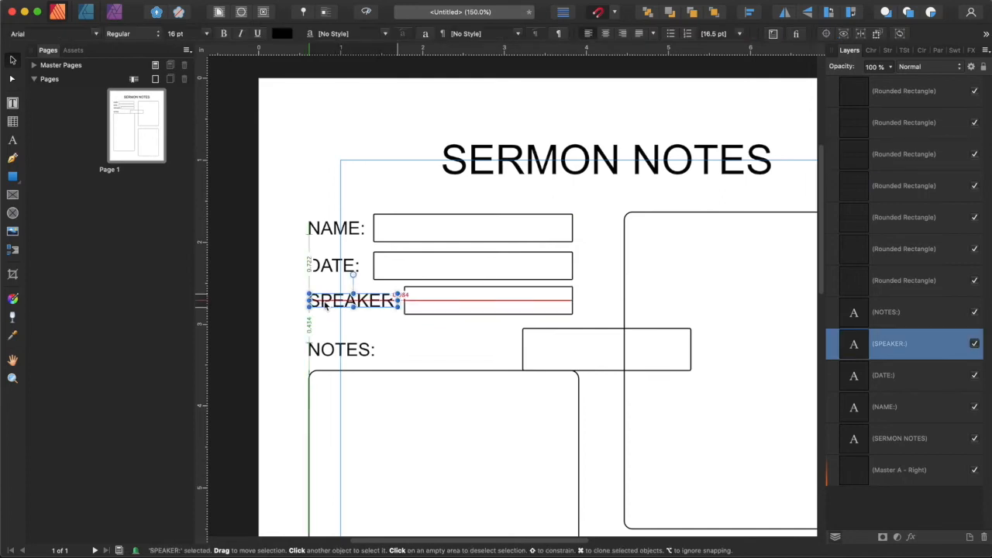
drag(326, 305, 325, 305)
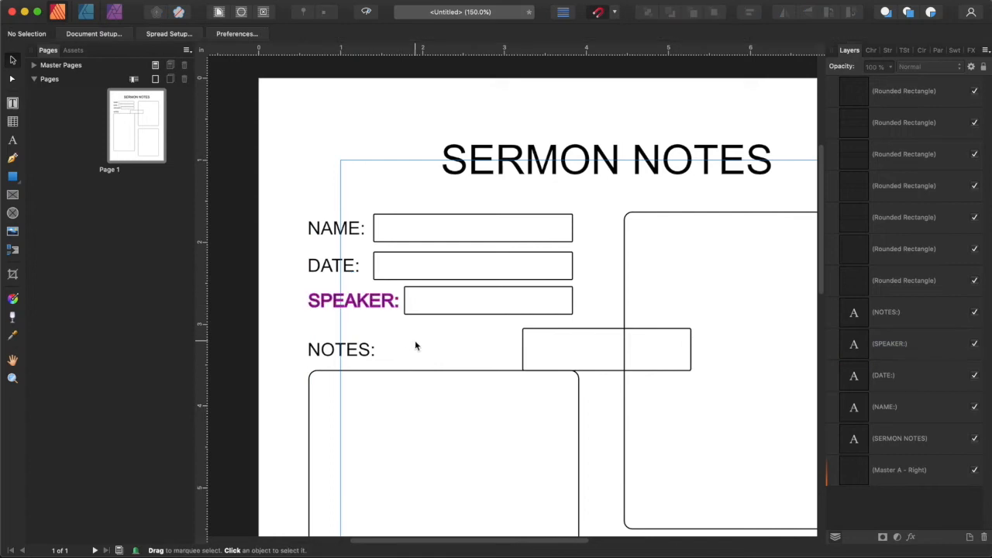
Delete the stray box beside NOTES: and the upper-right notes box.
click(567, 341)
key(Delete)
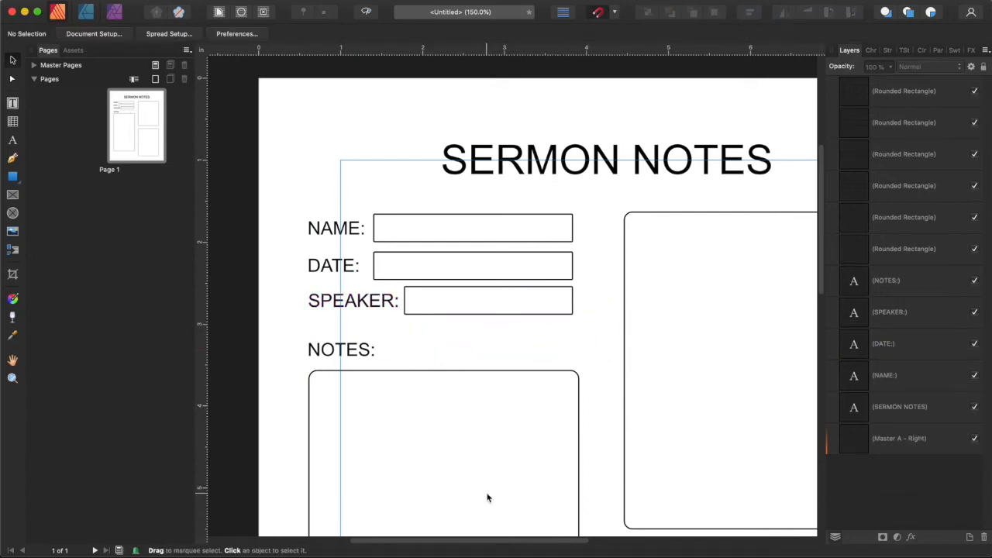
key(super+minus)
key(super+minus)
scroll(546, 250, down, 1)
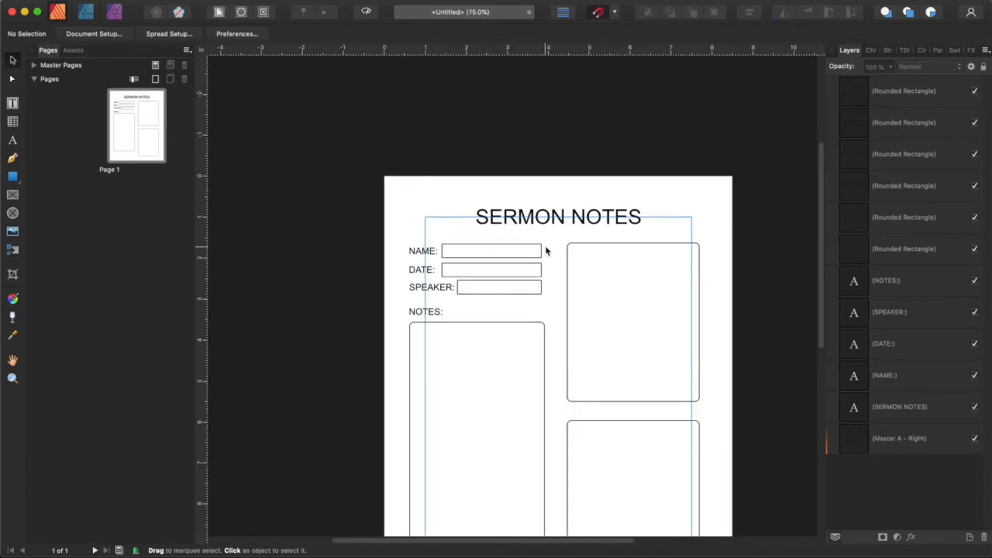
scroll(545, 250, down, 5)
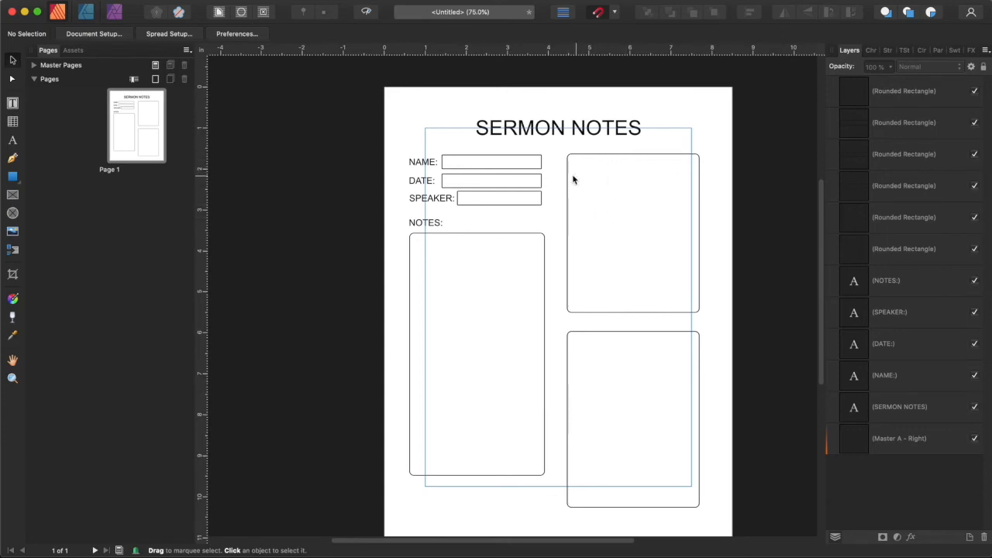
click(620, 207)
click(502, 200)
click(615, 208)
click(499, 205)
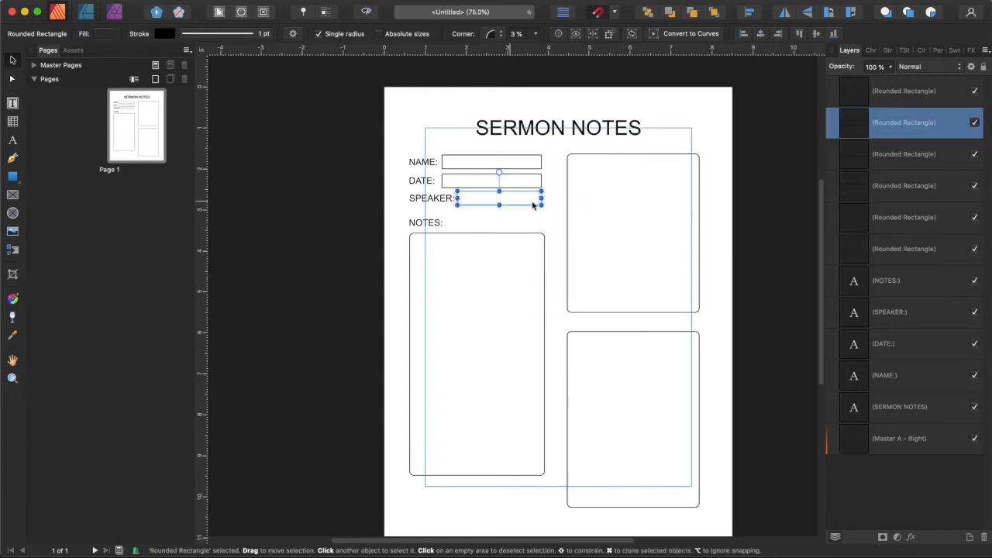
click(617, 203)
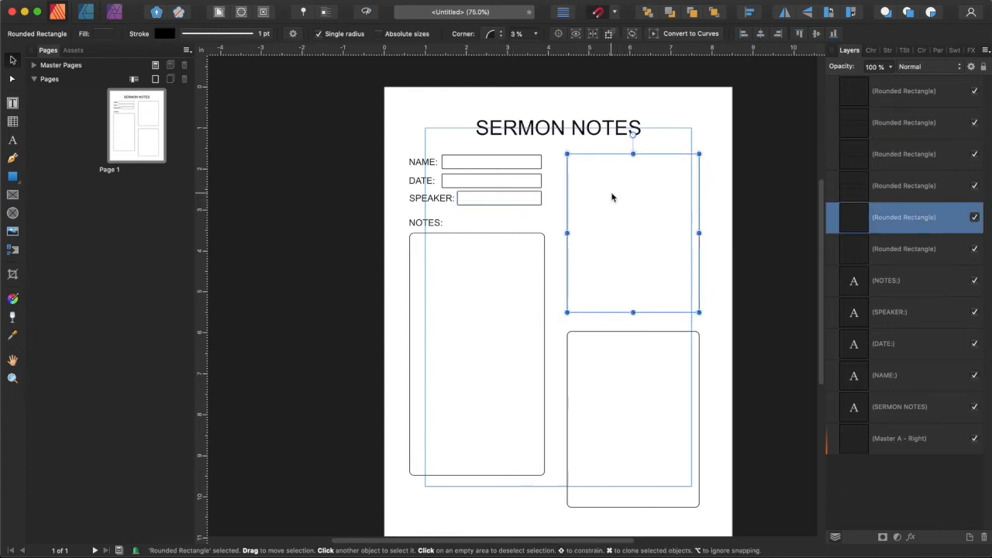
key(Delete)
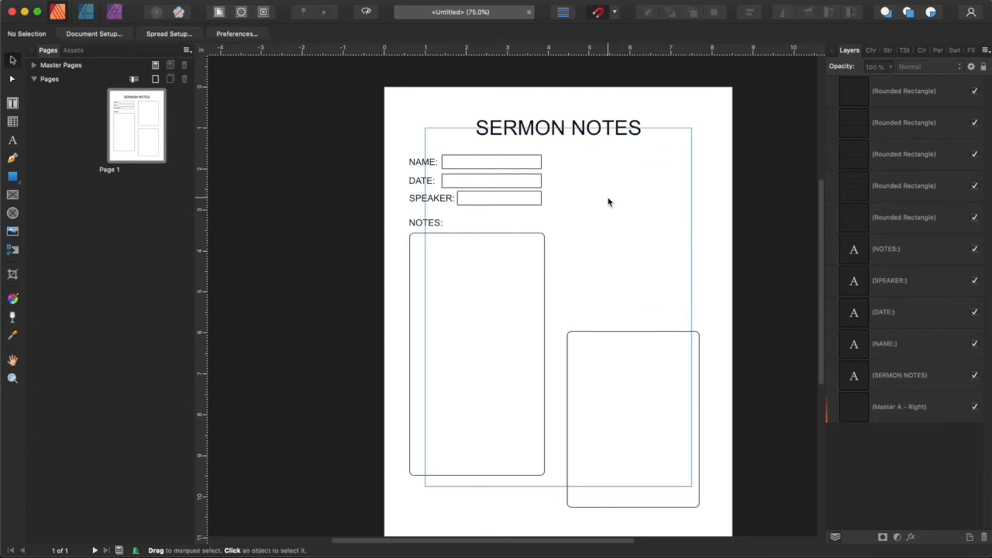
Move the lower-right box up and extend the tall notes box down so their bottoms align.
click(640, 411)
drag(640, 411, 633, 400)
click(516, 376)
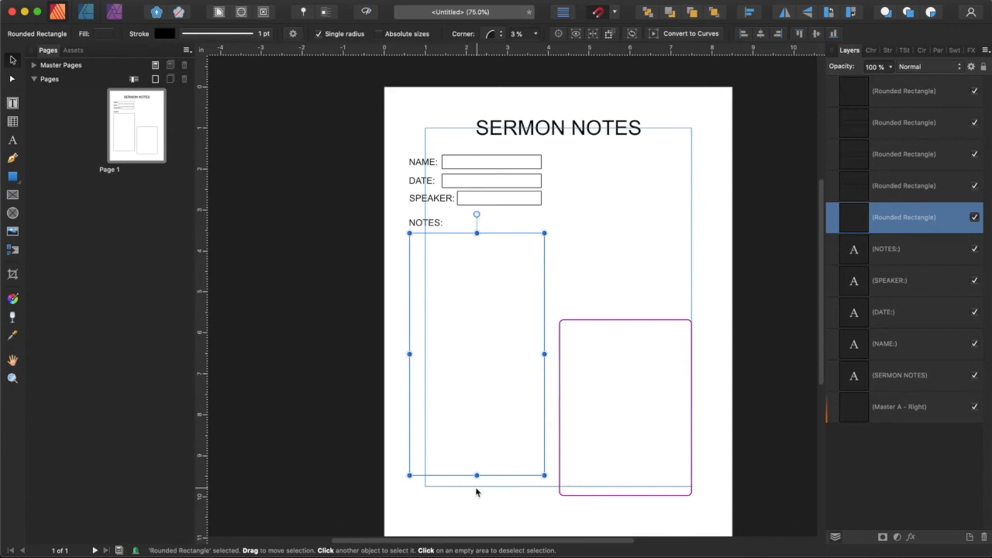
drag(477, 474, 476, 494)
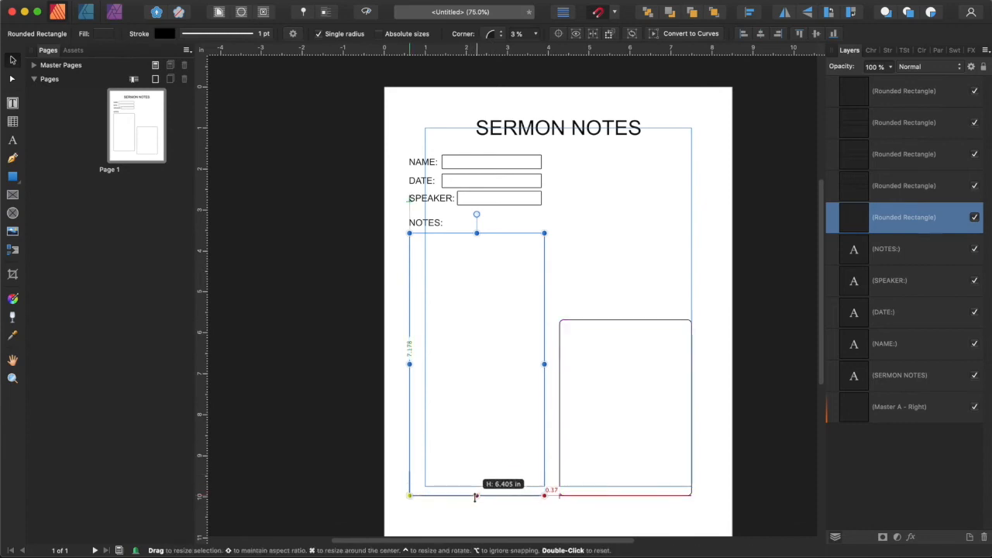
Widen the NAME, DATE and SPEAKER field boxes to the right margin guide.
click(640, 249)
click(541, 204)
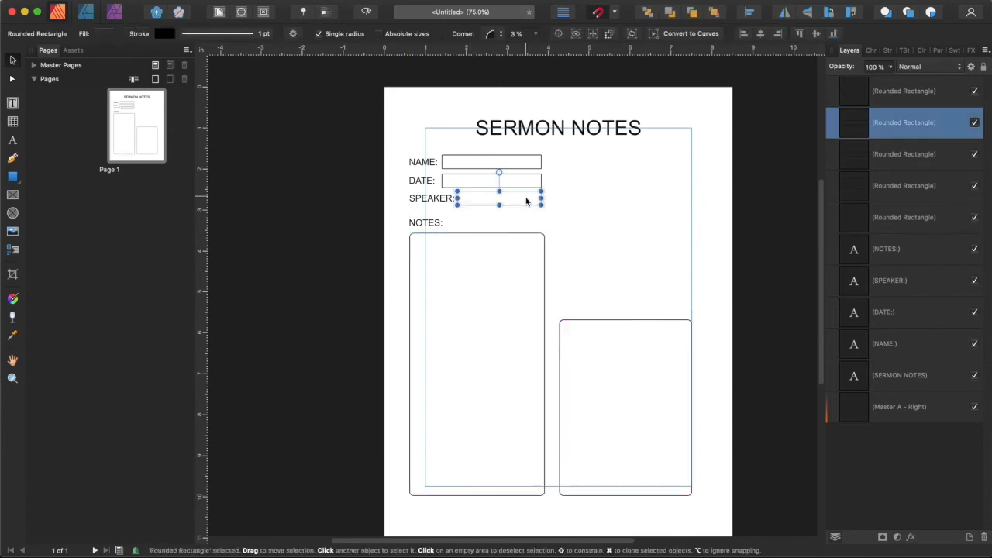
drag(547, 200, 700, 195)
click(553, 185)
drag(540, 180, 692, 180)
click(696, 391)
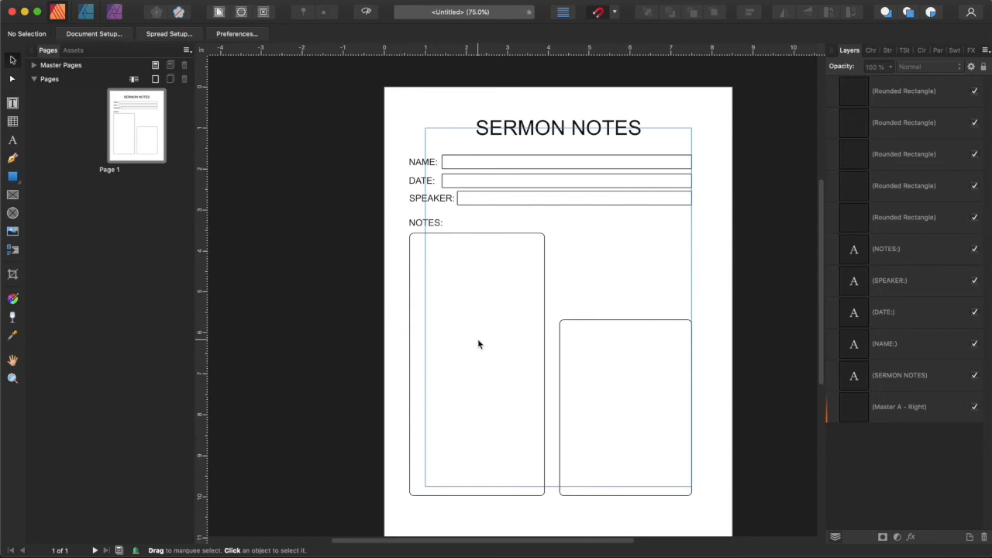
Align the tall notes box's left edge and the NOTES: label with the left margin guide.
click(455, 356)
drag(409, 363, 424, 363)
click(414, 224)
drag(431, 226, 447, 225)
Shift the NAME, DATE and SPEAKER labels and field boxes right to the left margin guide.
click(447, 199)
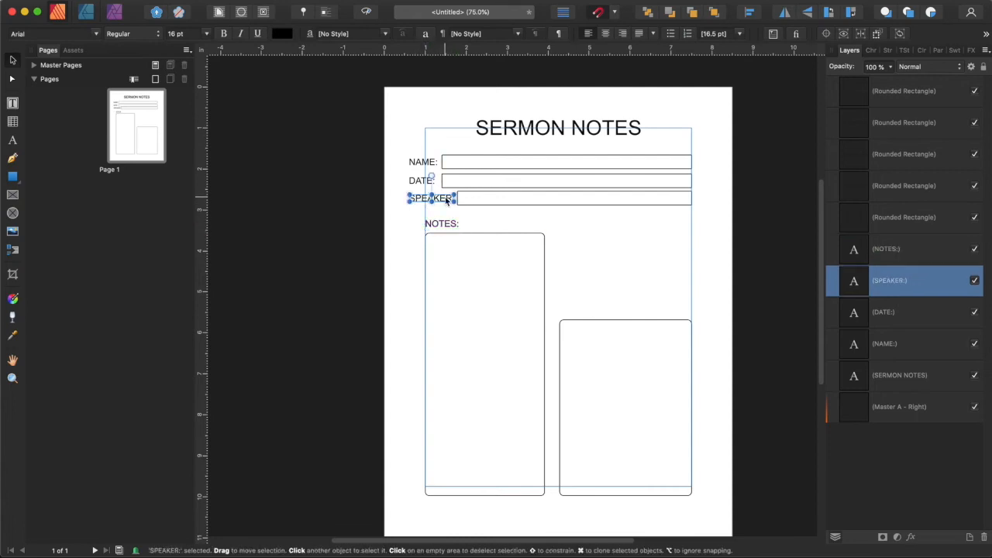
click(353, 167)
drag(302, 152, 757, 216)
drag(612, 184, 622, 183)
click(758, 186)
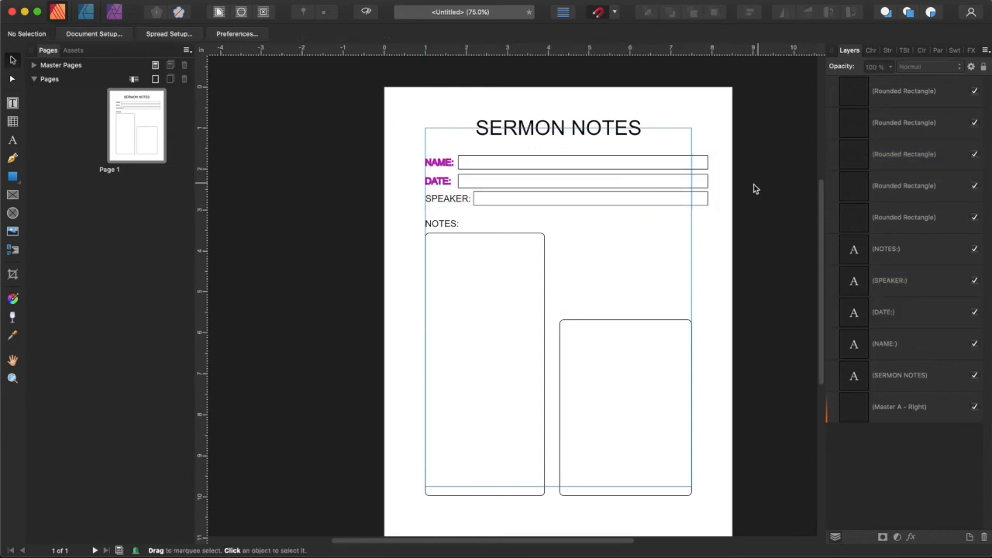
Trim the field boxes' right edges back to the right margin guide.
click(702, 162)
drag(707, 162, 691, 162)
click(705, 185)
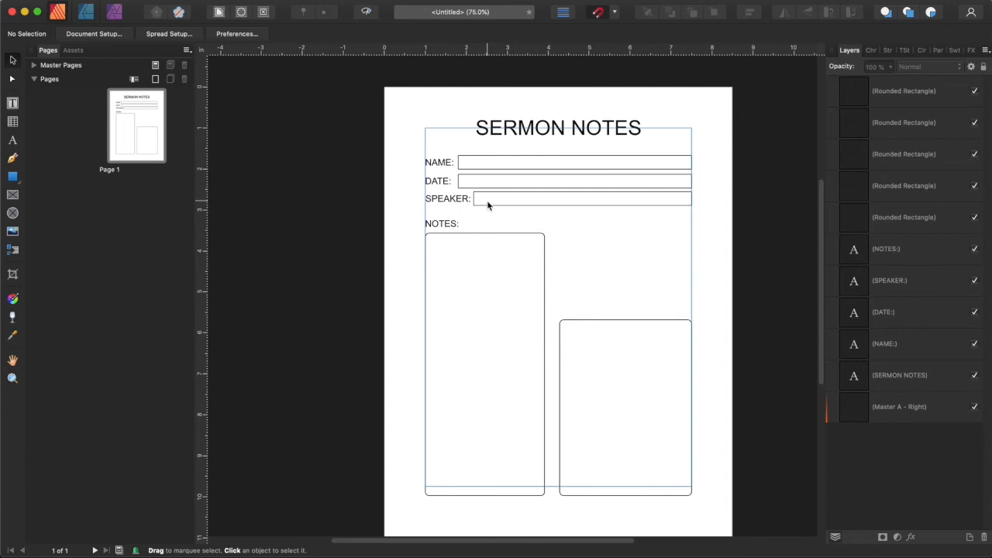
drag(365, 149, 672, 138)
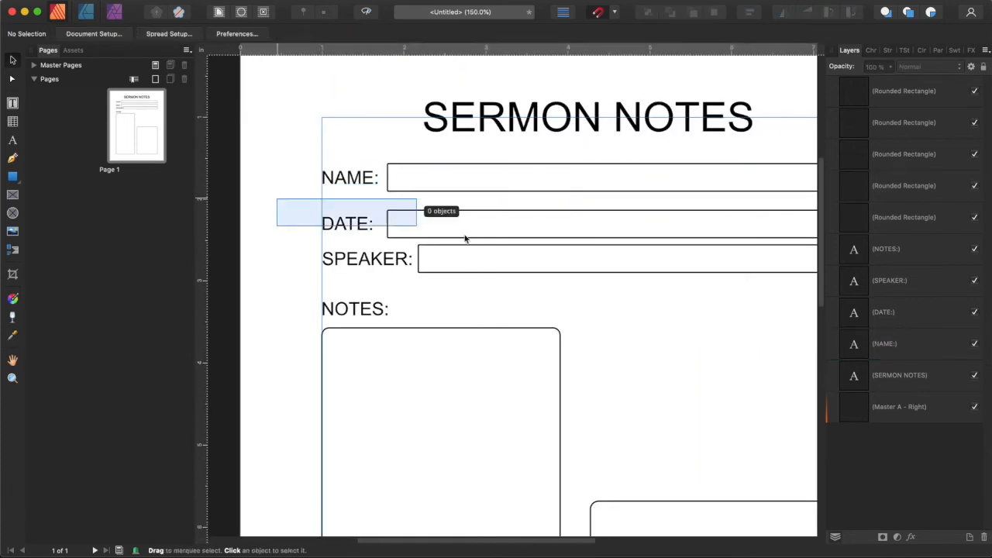
Stretch the right notes box's top edge up so it matches the height of the left notes box.
drag(465, 234, 556, 241)
click(485, 312)
scroll(496, 315, down, 3)
click(632, 334)
drag(652, 323, 669, 207)
scroll(520, 209, down, 1)
click(750, 214)
key(super+minus)
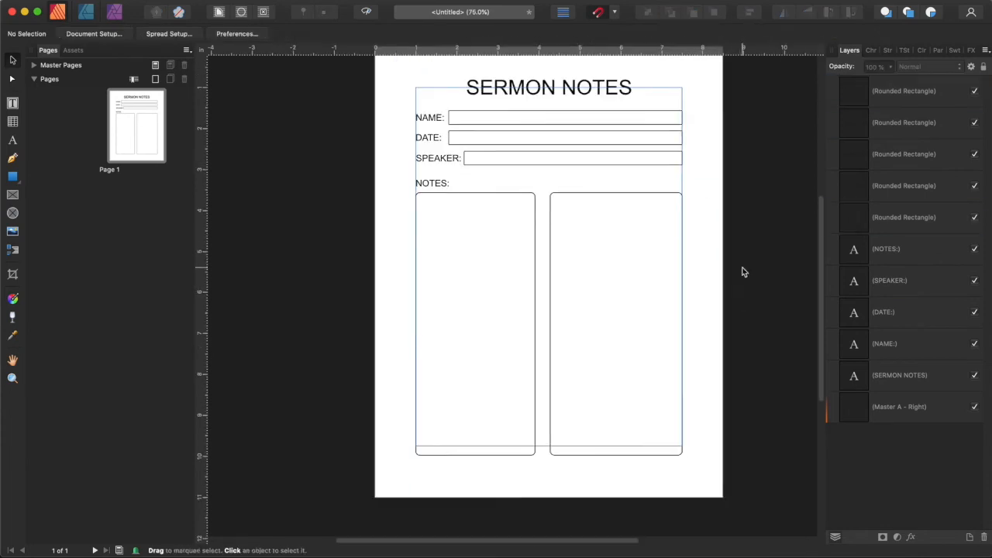
Place a copy of the NOTES: label above the right notes box and retitle the left label KEY VERSES.
scroll(744, 279, up, 1)
click(427, 227)
click(727, 213)
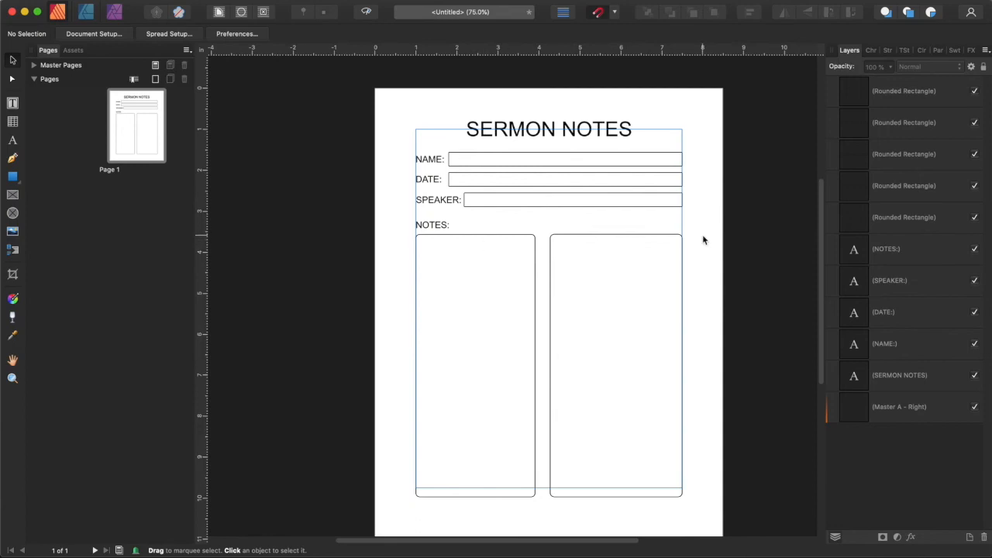
click(439, 224)
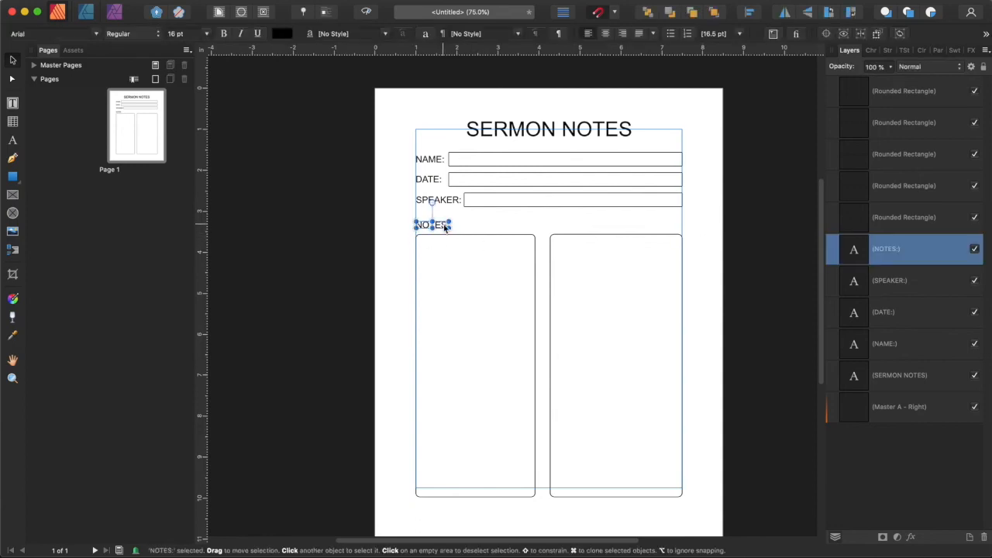
mouse_move(440, 227)
mouse_down()
mouse_move(578, 226)
mouse_move(443, 228)
mouse_up()
double_click(431, 226)
text(KEY VERSES)
click(733, 298)
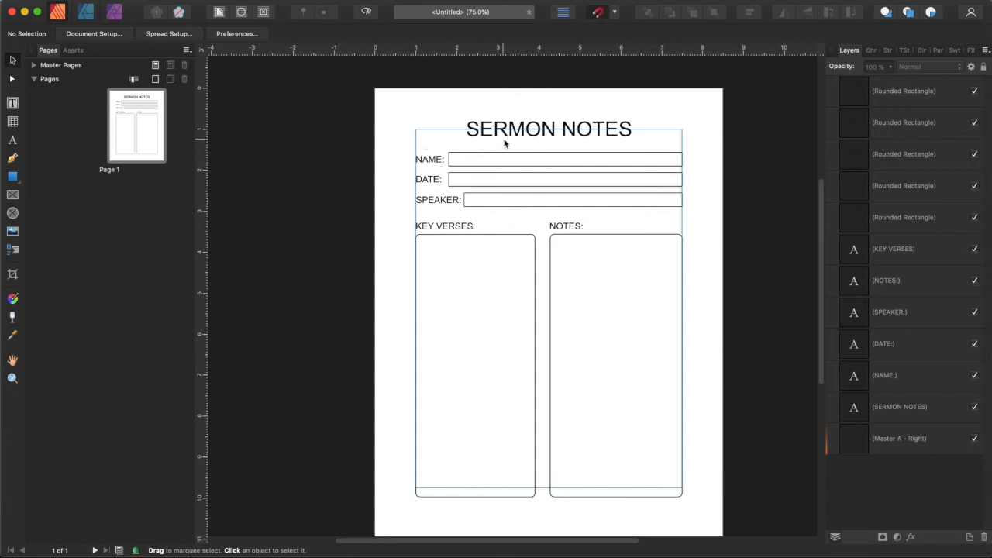
Retype the title as SERMON NOTES in the Black And White Display font.
click(530, 126)
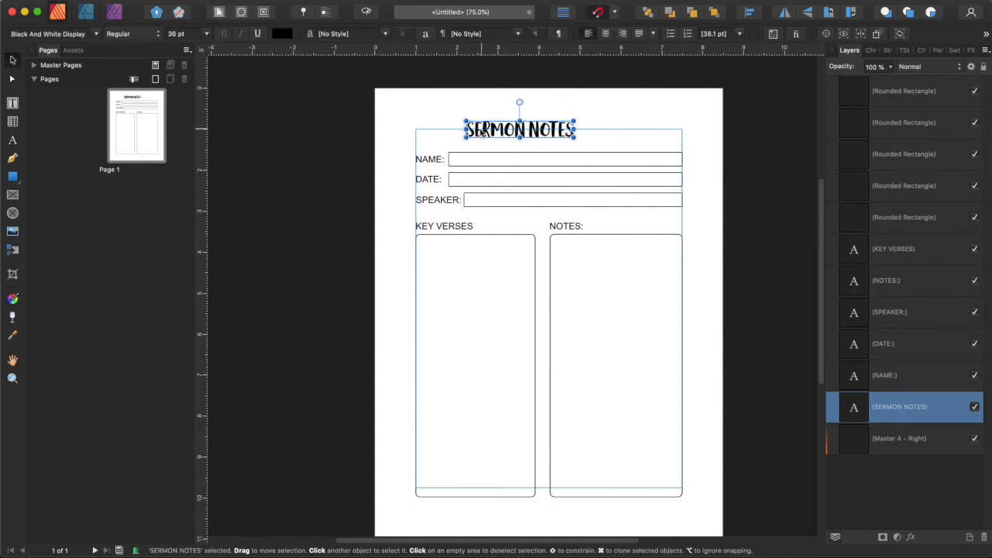
triple_click(548, 130)
text(Ser)
key(BackSpace)
key(BackSpace)
text(EER)
key(BackSpace)
key(BackSpace)
text(R)
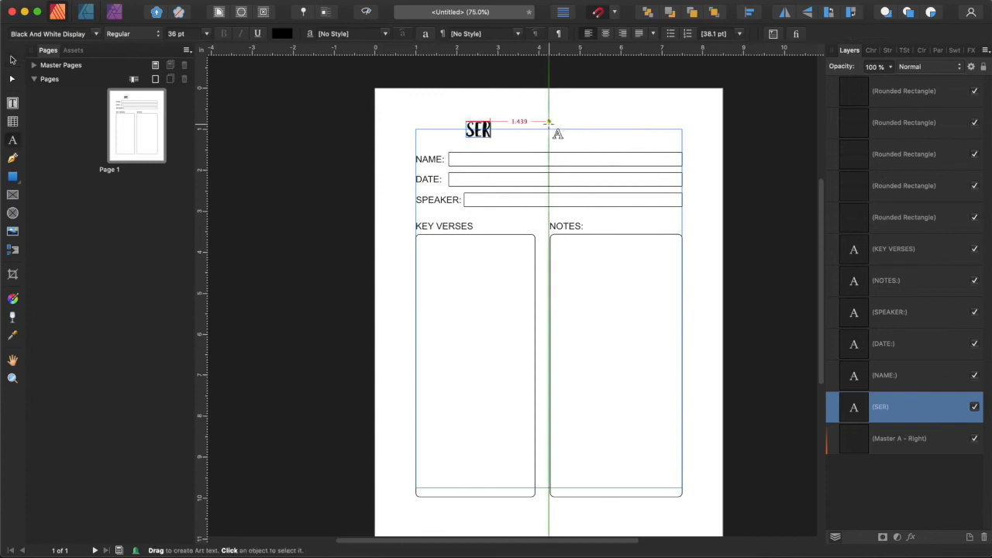
text(MON NOTES)
key(Escape)
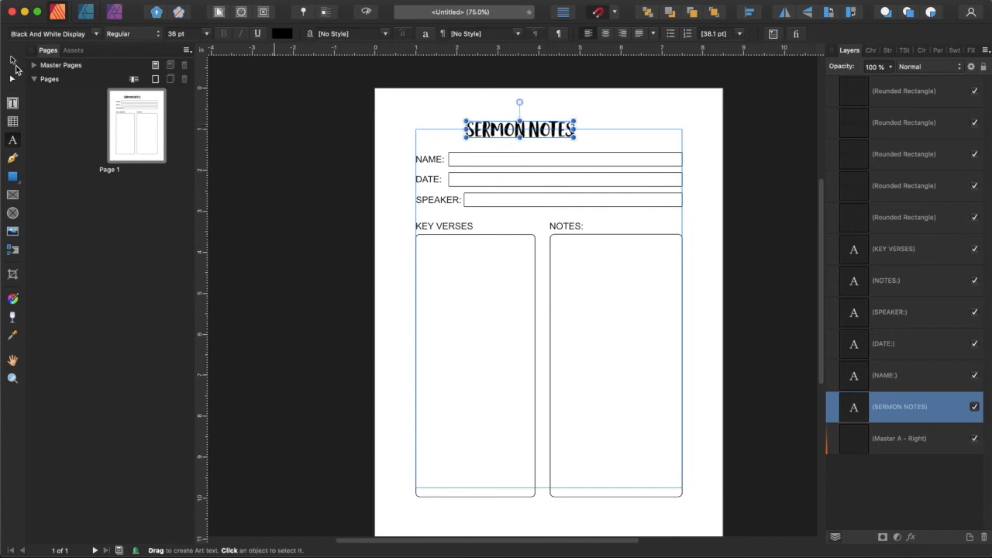
Scale the title up to about 50 pt, set its tracking to 75 ‰ and recentre it on the page.
click(13, 61)
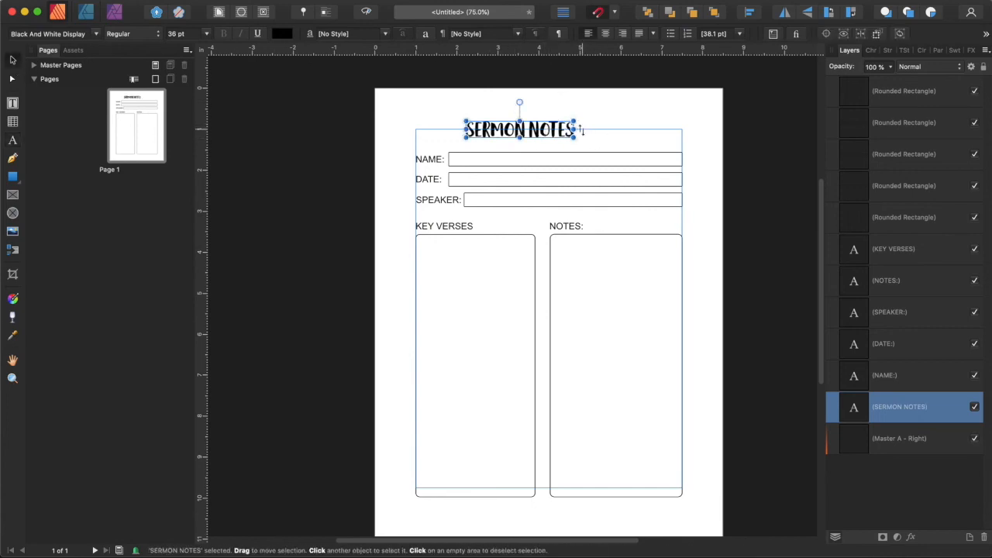
drag(574, 138, 597, 140)
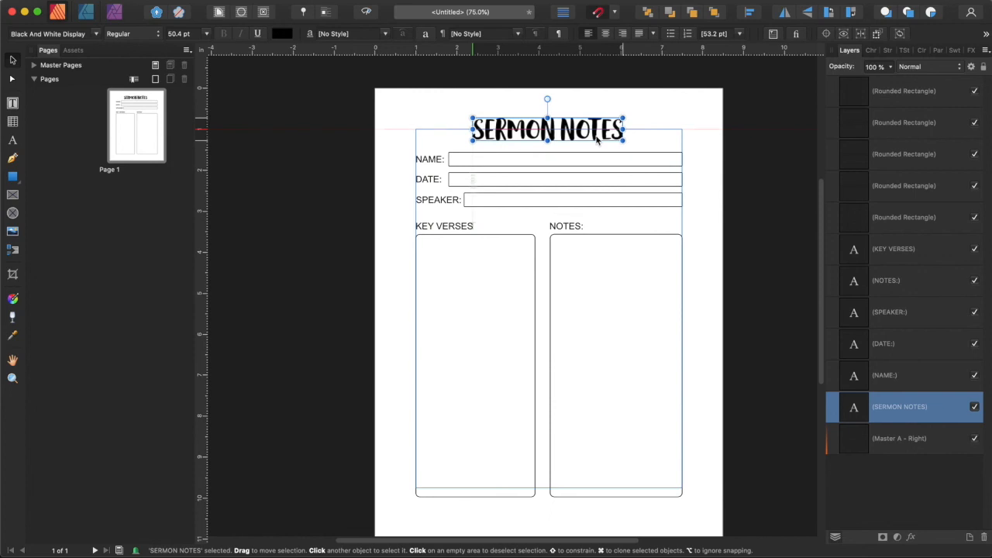
click(871, 51)
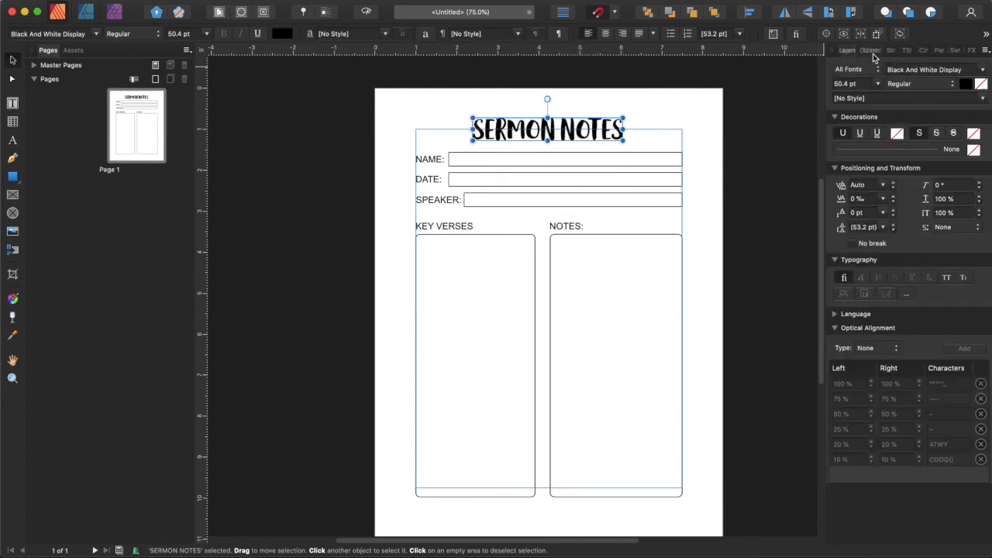
drag(843, 203, 853, 200)
drag(609, 133, 614, 133)
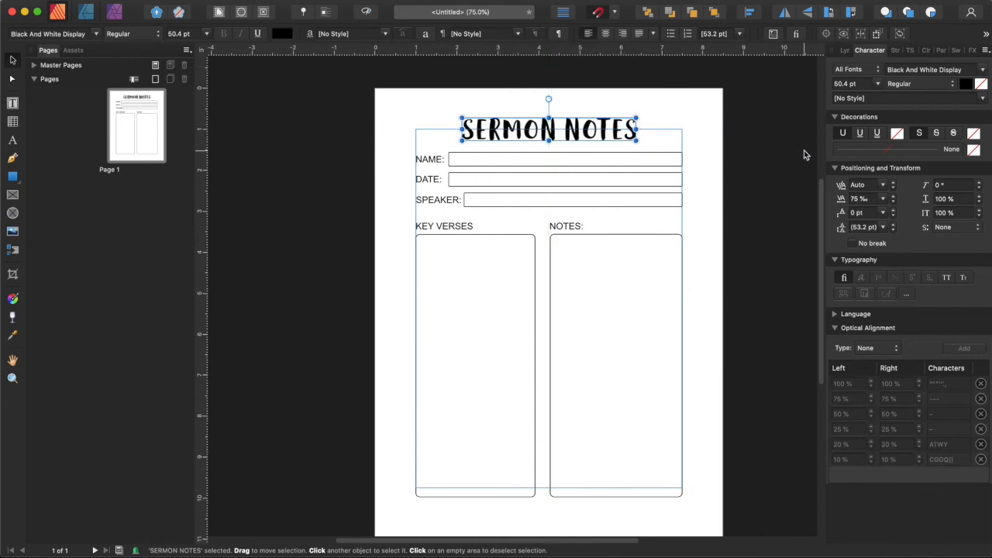
click(803, 133)
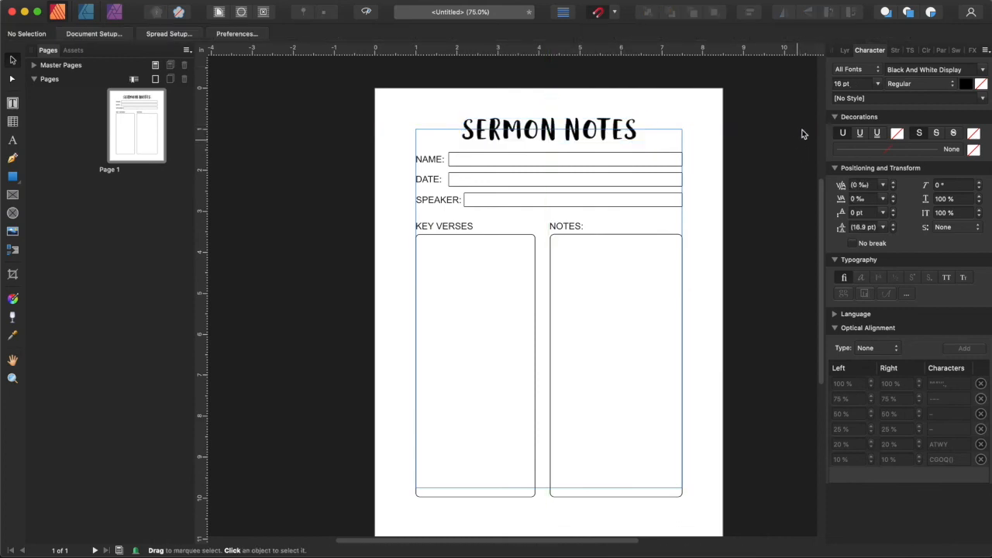
click(846, 51)
Change the font of the NAME, DATE and SPEAKER labels to Avenir.
click(427, 158)
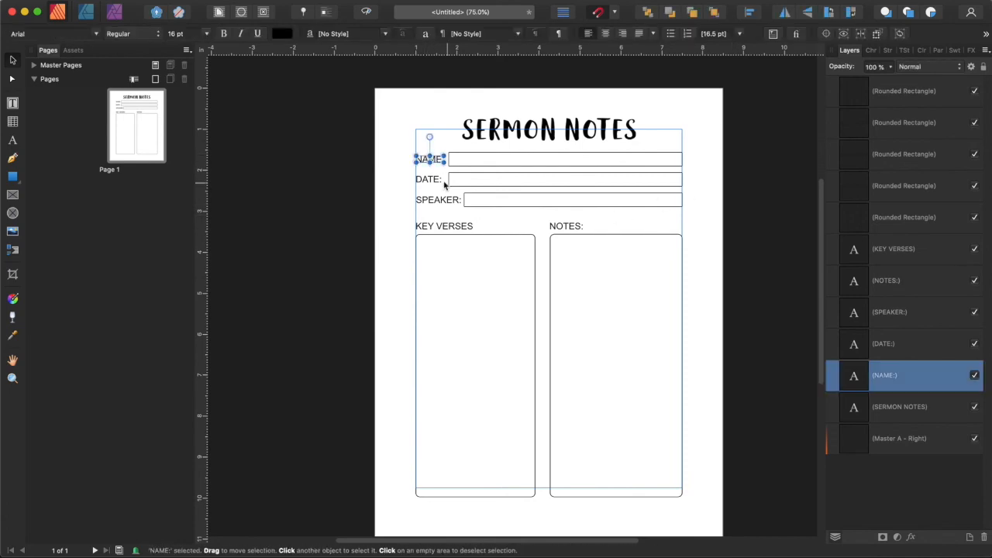
click(98, 33)
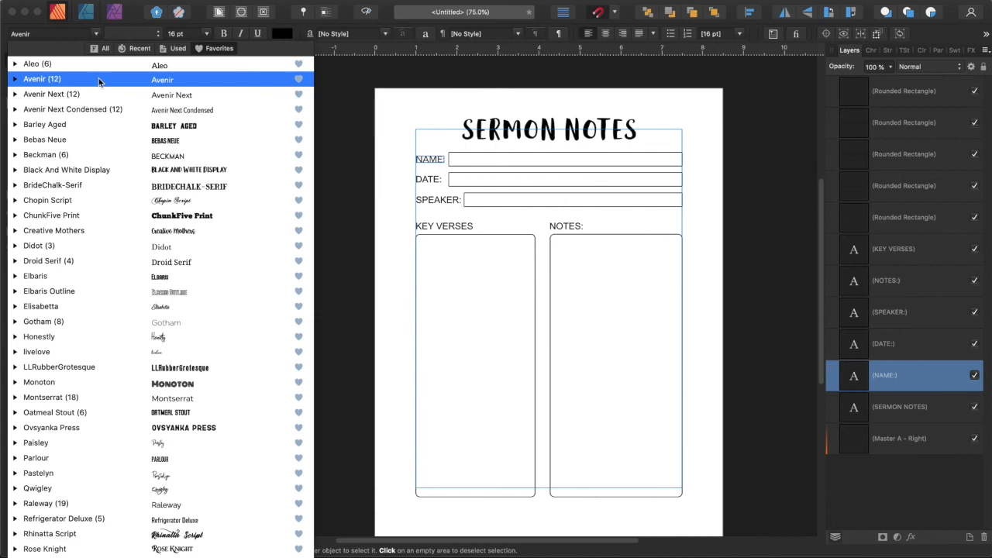
click(98, 80)
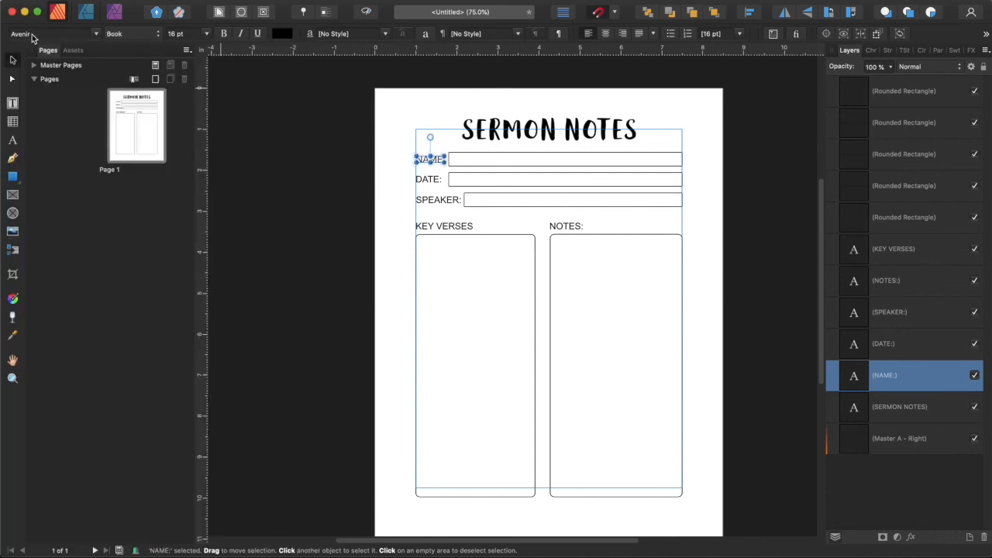
click(433, 180)
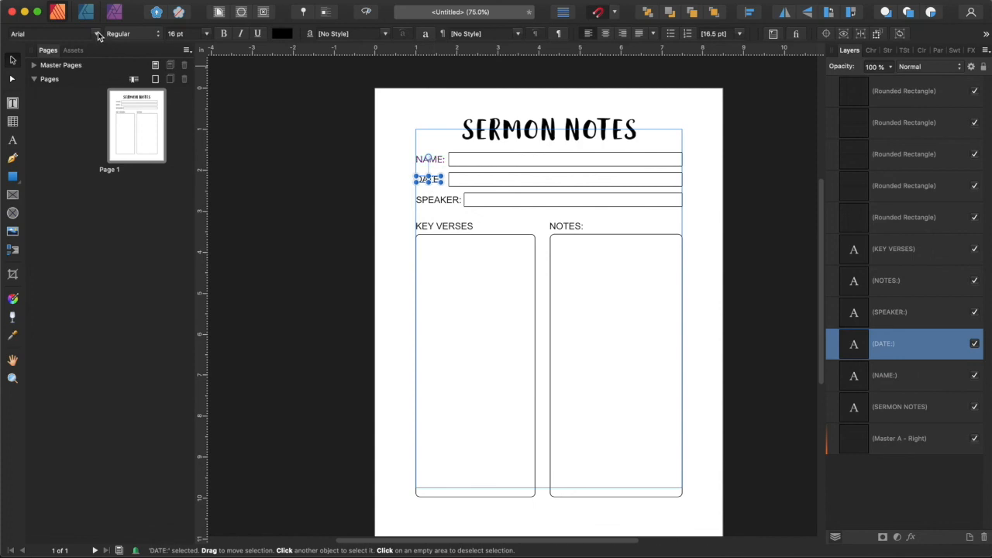
click(98, 34)
click(354, 159)
click(440, 199)
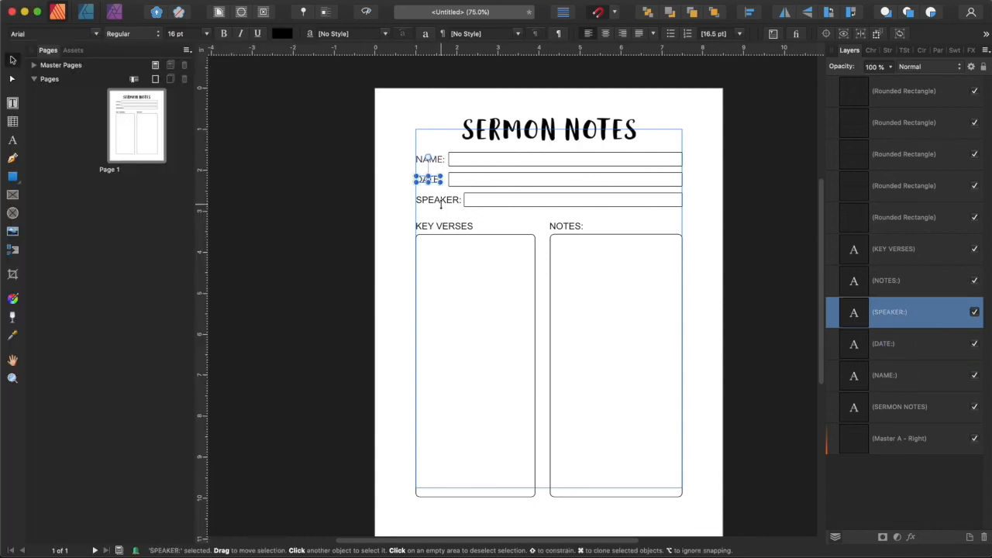
click(97, 33)
click(93, 76)
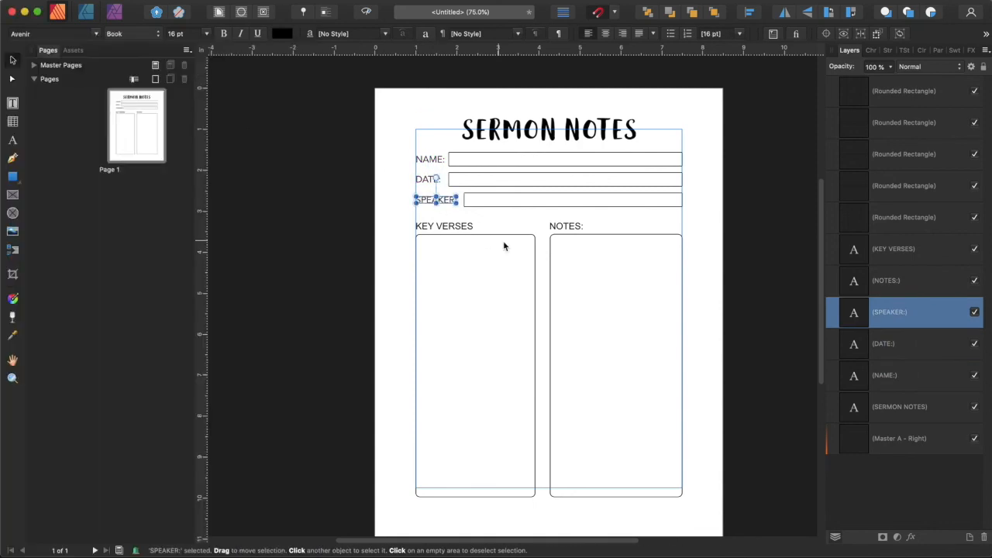
Set the KEY VERSES label to Avenir Next and the NOTES: label to Avenir.
click(447, 227)
click(93, 34)
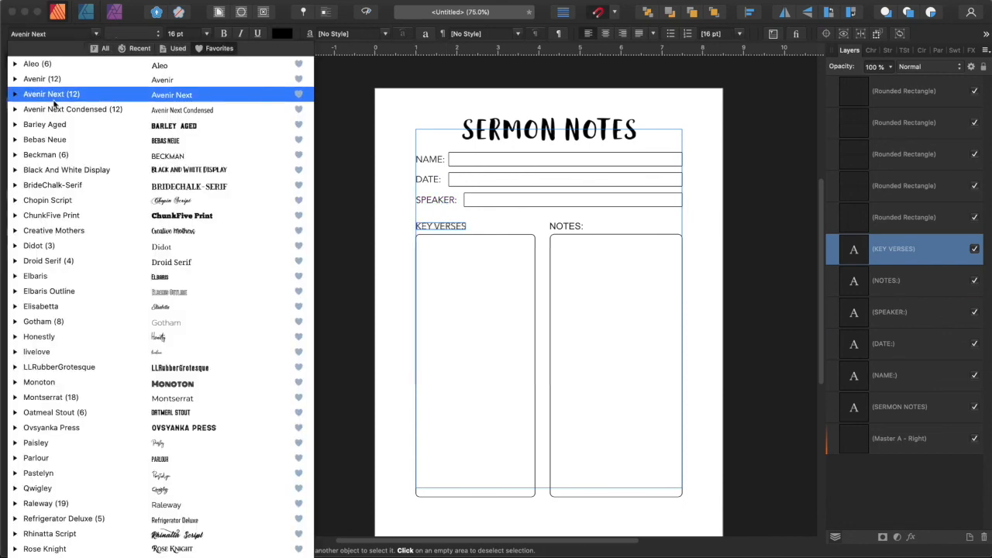
click(57, 93)
click(566, 226)
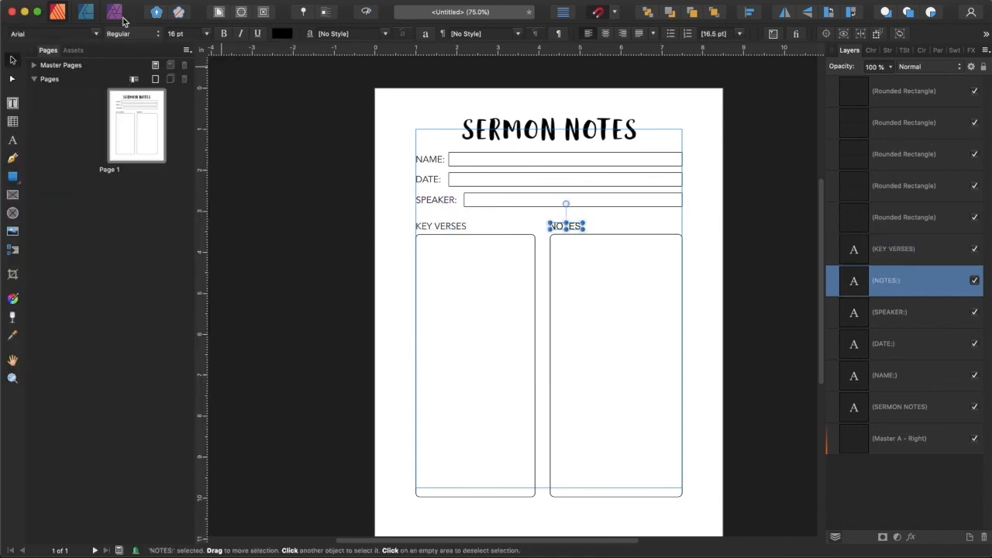
click(98, 36)
click(67, 78)
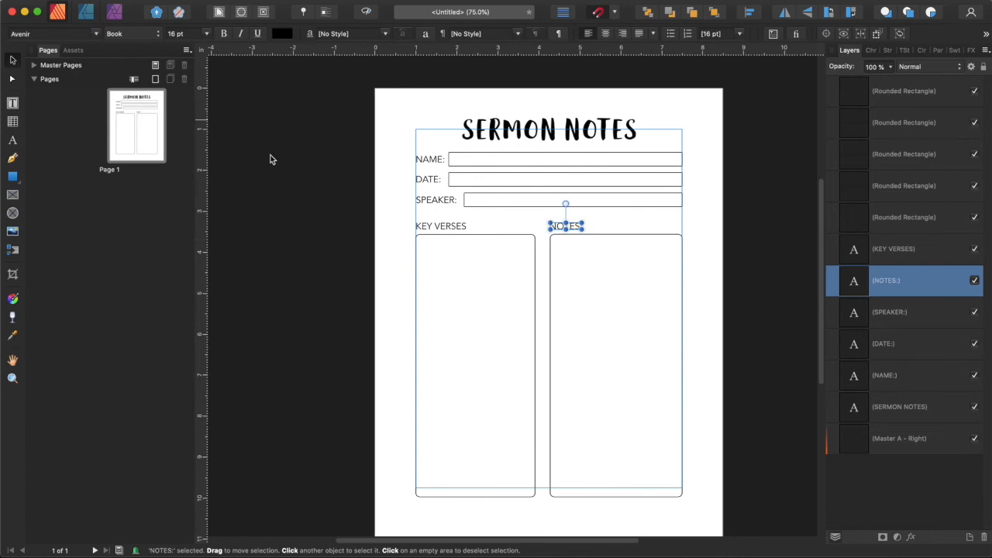
click(527, 258)
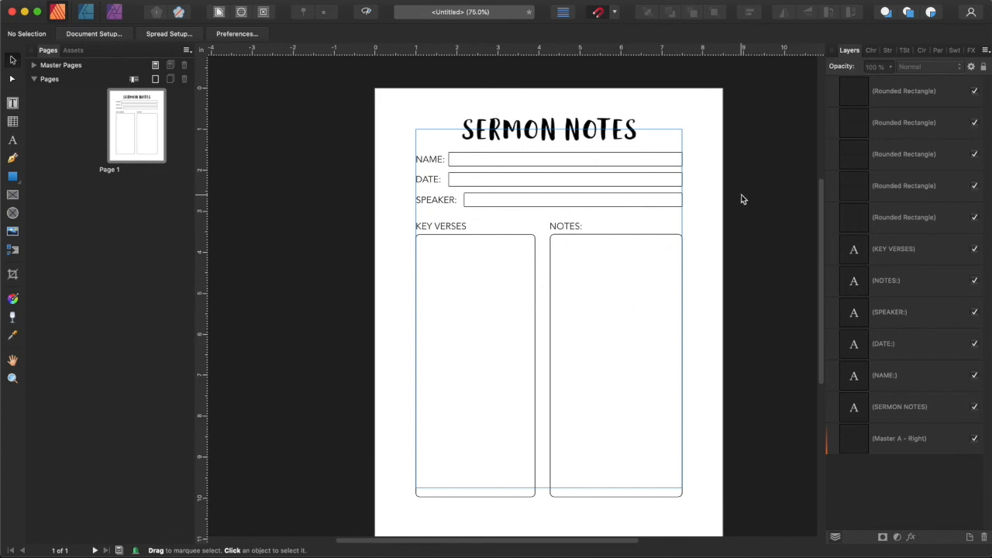
Extend the NAME, DATE and SPEAKER field boxes' left edges closer to their labels.
click(493, 202)
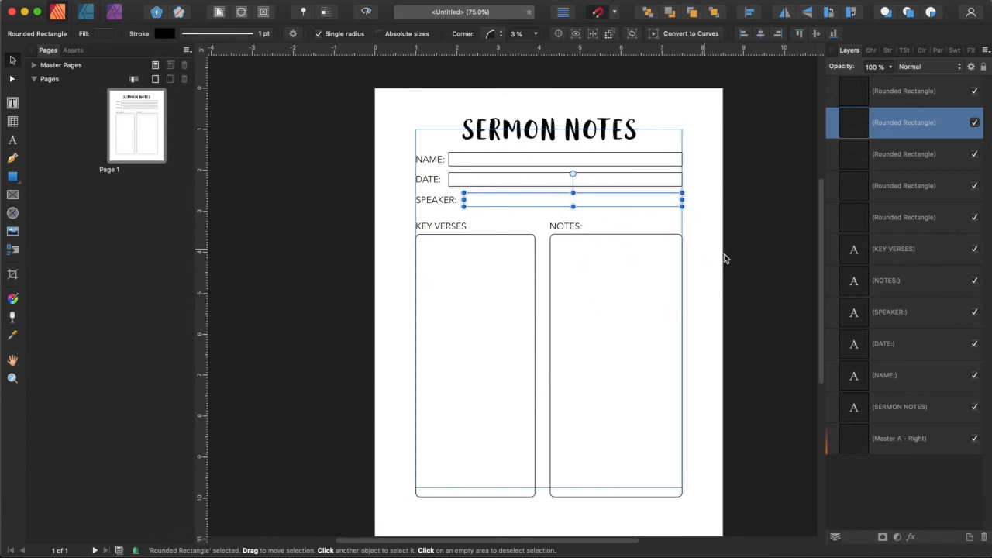
click(746, 261)
scroll(509, 158, up, 3)
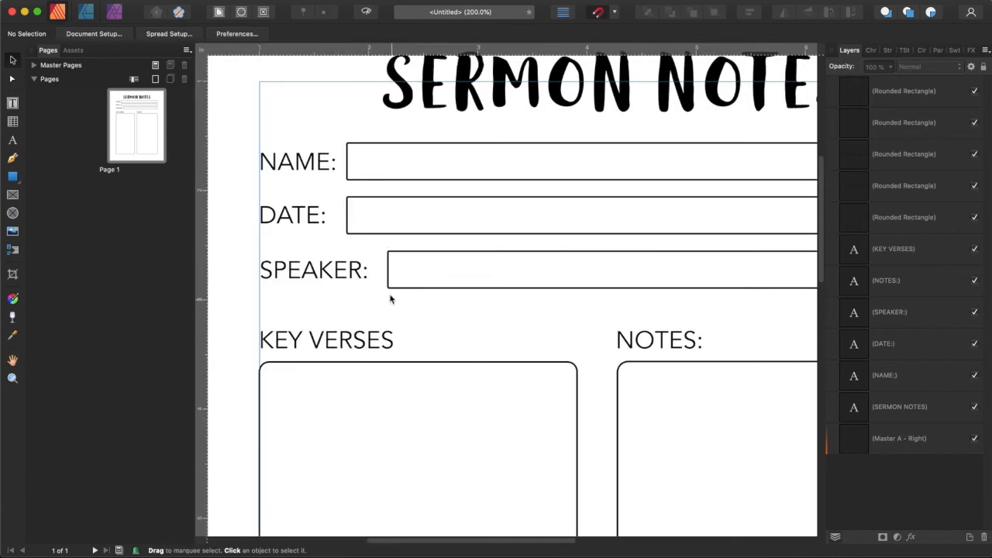
click(389, 271)
drag(387, 269, 373, 270)
click(347, 215)
drag(346, 215, 342, 214)
click(347, 161)
drag(346, 162, 342, 162)
click(366, 271)
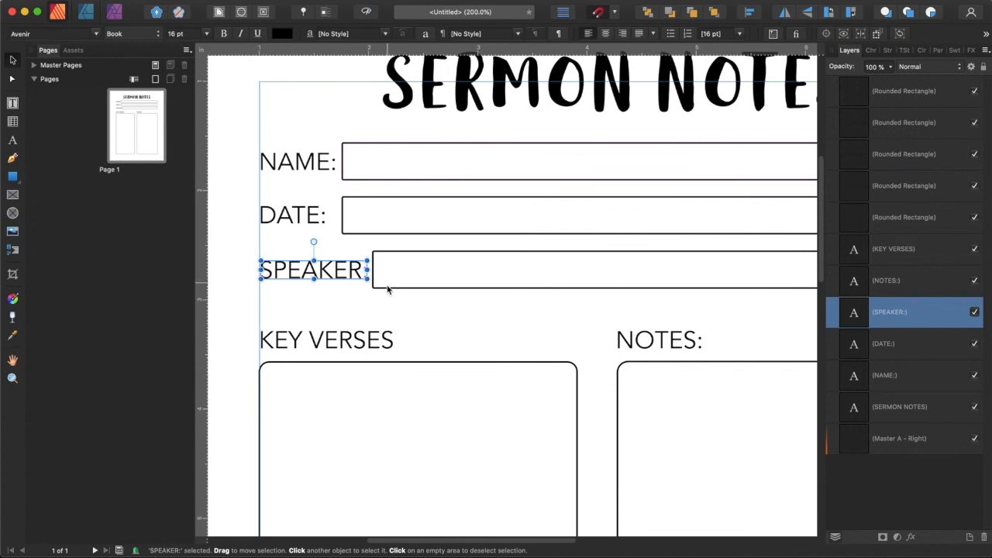
click(410, 253)
click(312, 269)
click(491, 518)
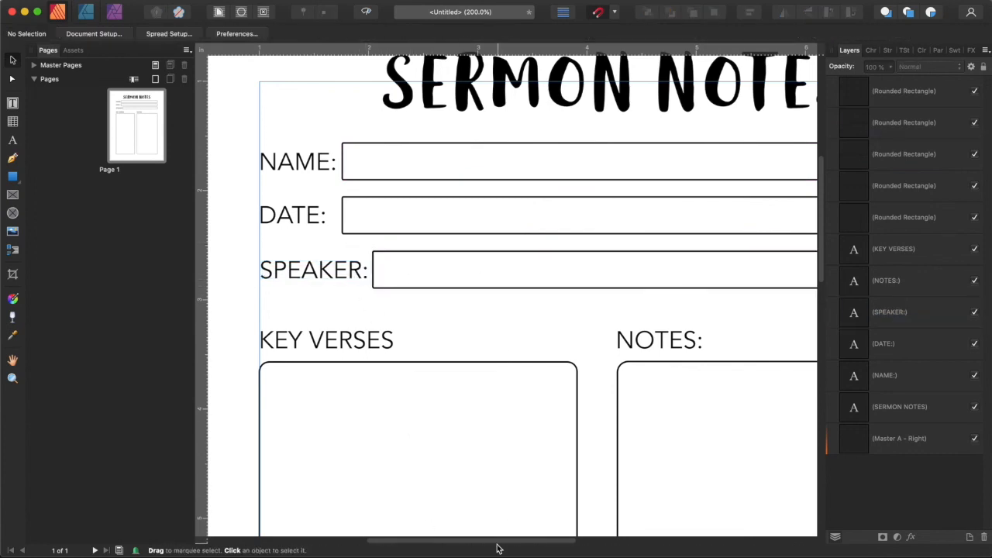
Set the NAME field box's stroke colour to a dark grey swatch.
key(super+minus)
key(super+minus)
key(super+minus)
scroll(716, 297, down, 1)
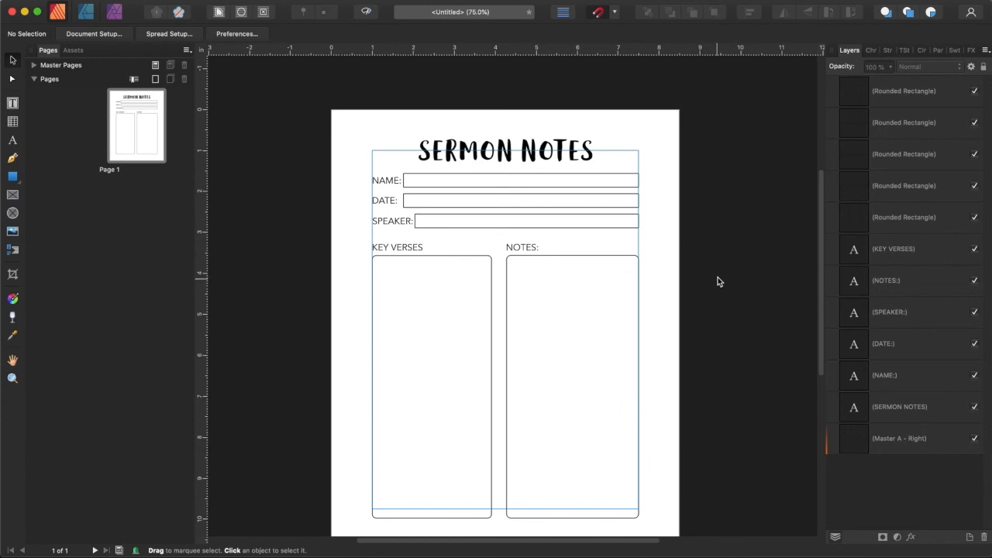
click(609, 187)
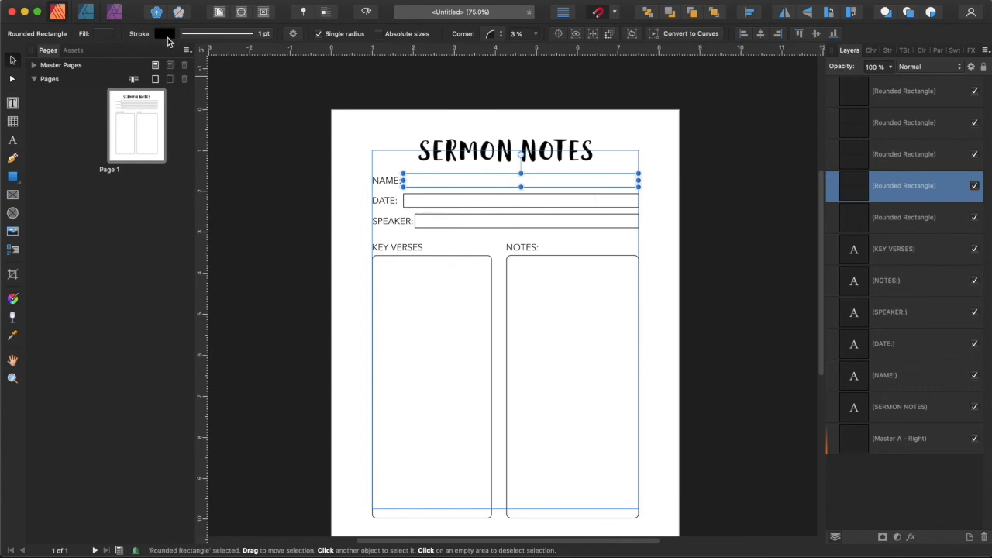
click(164, 33)
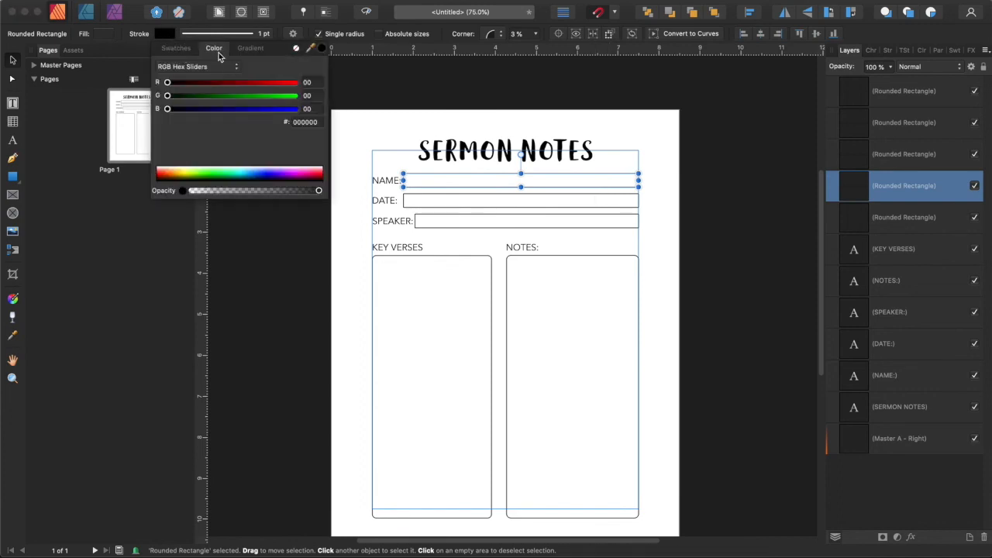
click(176, 48)
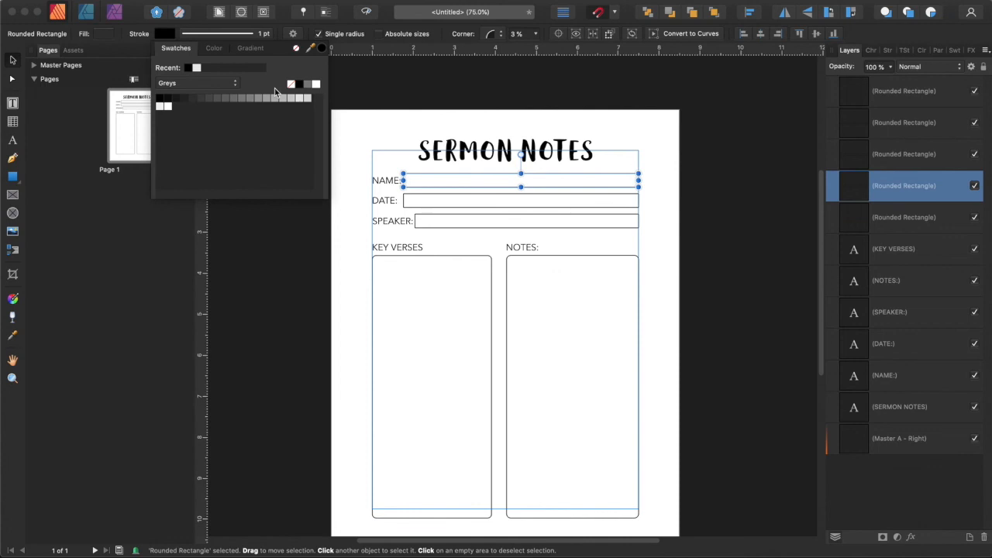
click(171, 99)
click(179, 99)
Apply the same dark grey stroke to the DATE and SPEAKER field boxes and both notes boxes.
click(405, 200)
click(164, 34)
click(417, 220)
click(164, 33)
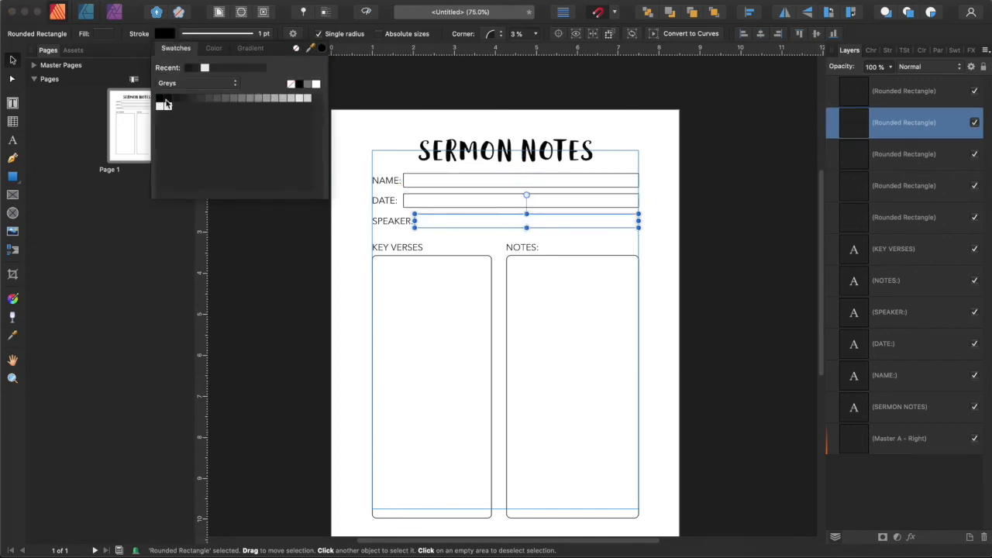
click(375, 259)
click(165, 35)
click(510, 260)
click(165, 34)
click(709, 272)
scroll(722, 178, down, 3)
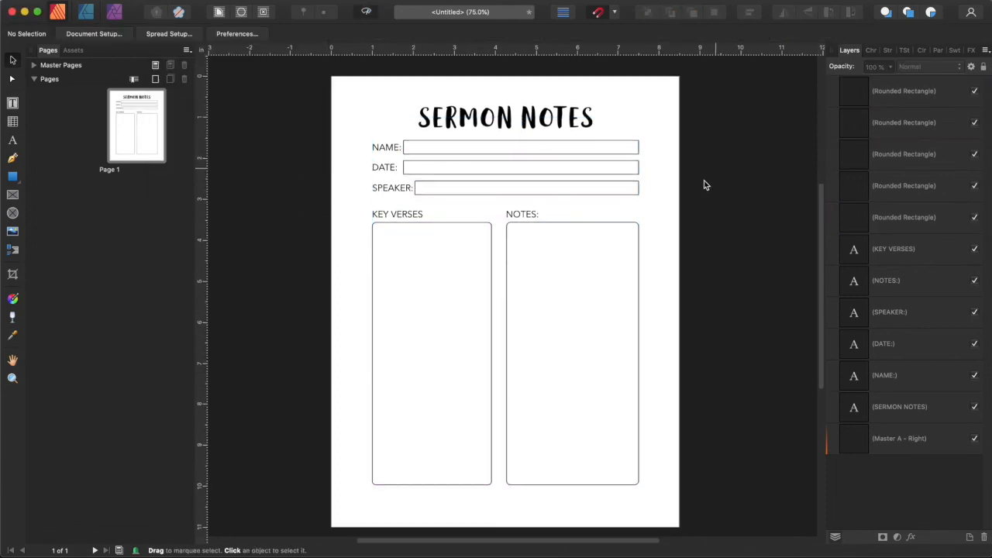